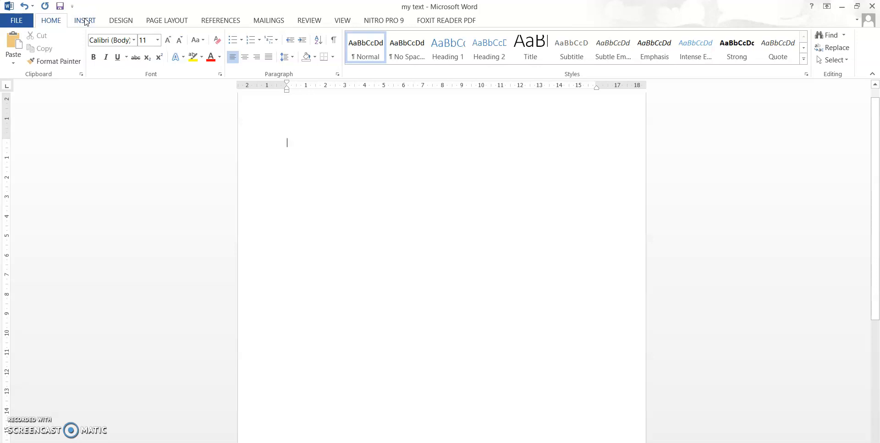
Step: Insert the picture mortal_kombat_x_scorpio_ninja_mask_96591_3840x2160 from the Pictures folder into the blank document
click(85, 20)
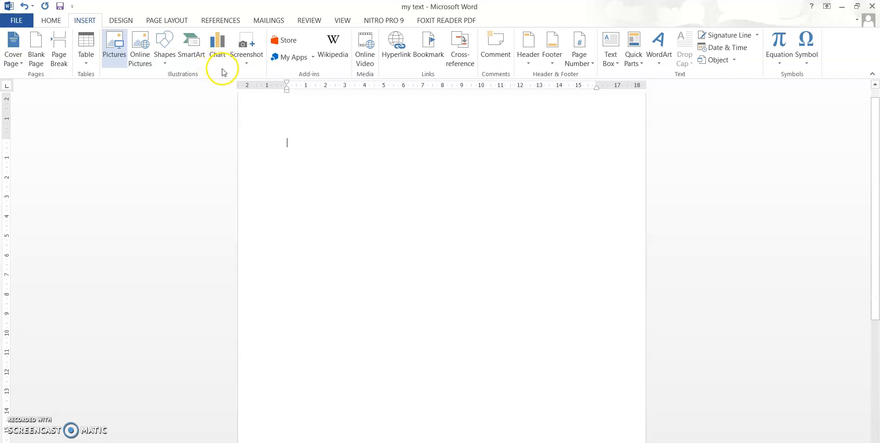
click(114, 49)
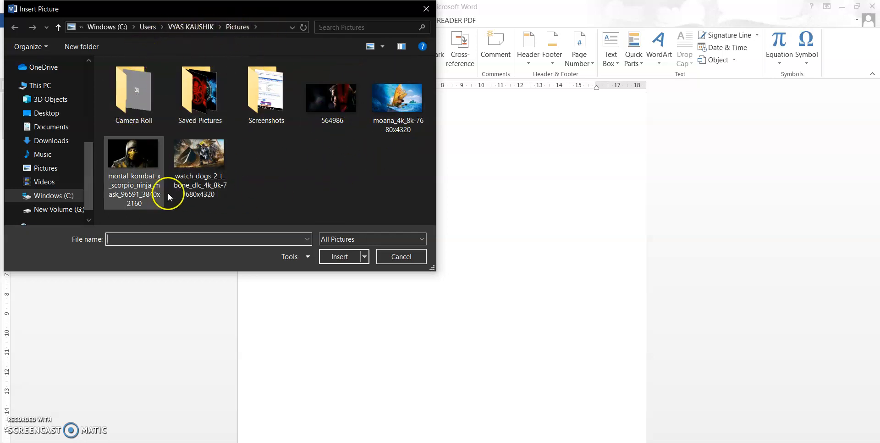
double_click(142, 170)
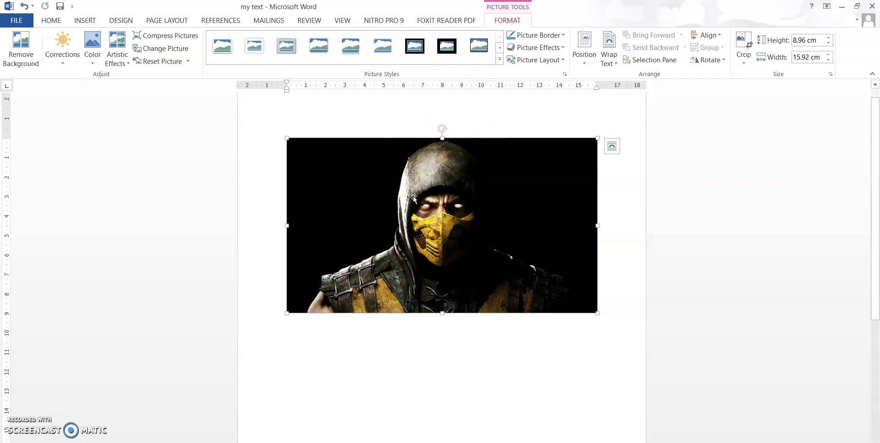
Step: Try out the picture styles and give the inserted picture the style with a thick white frame
click(224, 47)
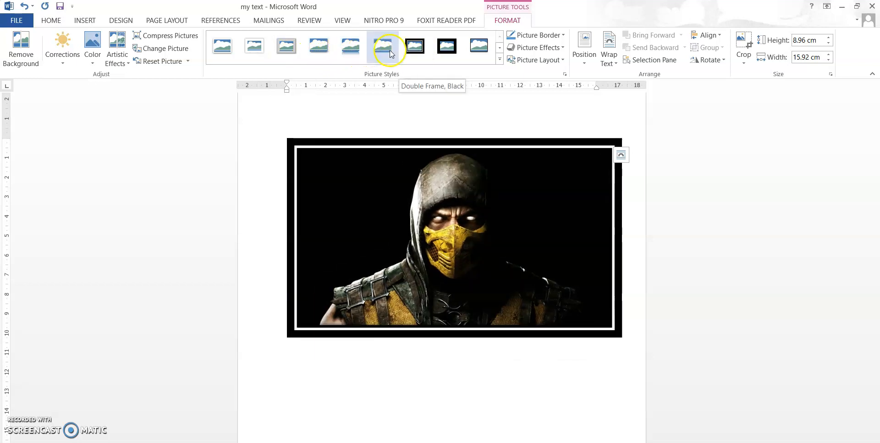
click(341, 46)
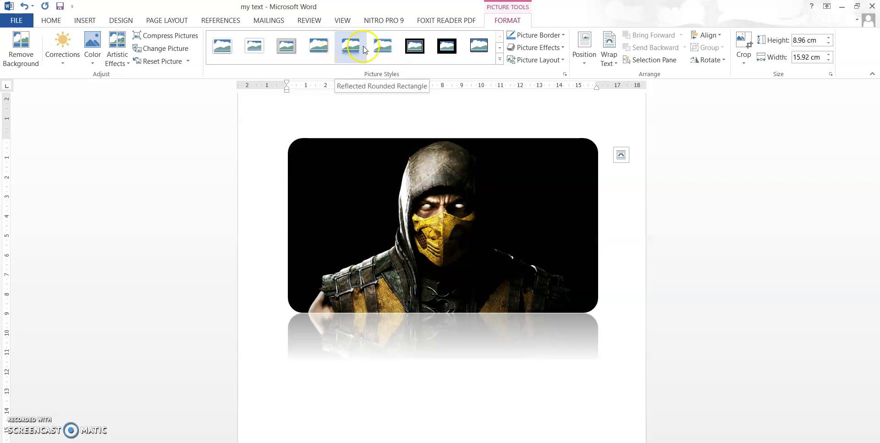
click(423, 49)
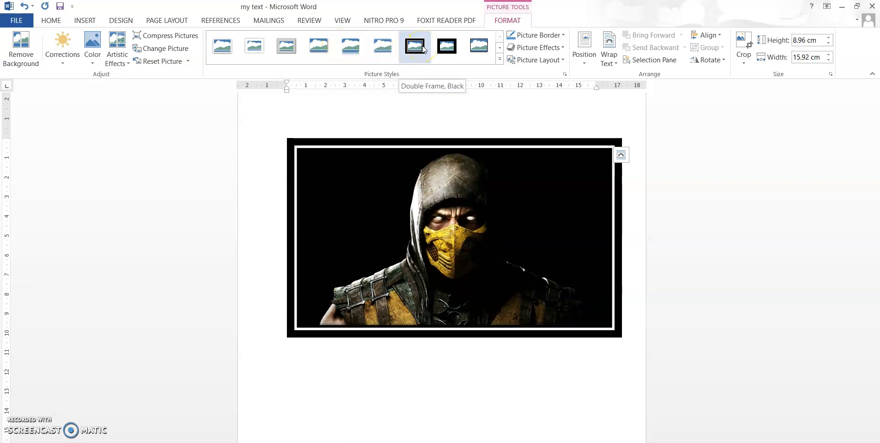
click(441, 48)
click(500, 59)
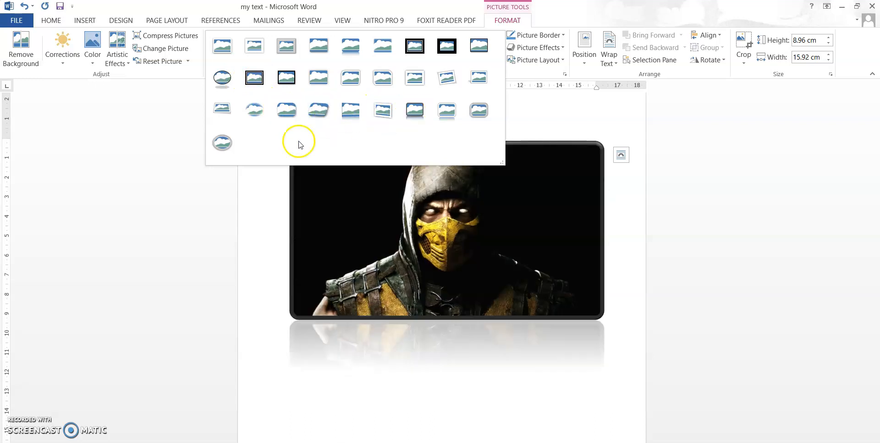
click(590, 112)
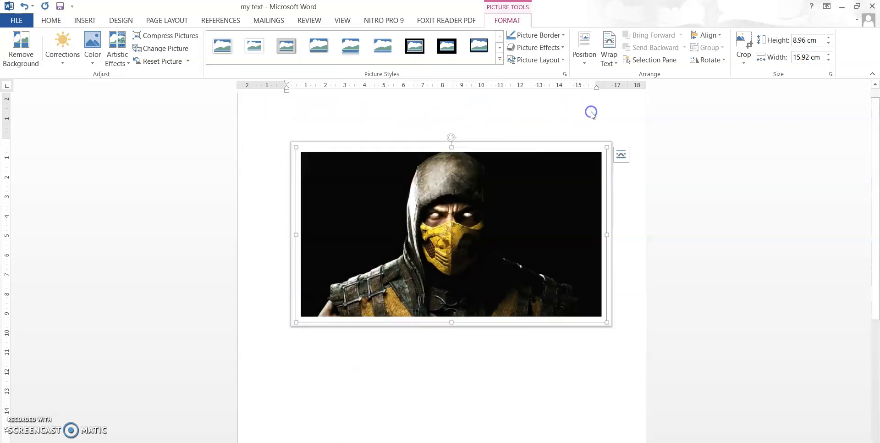
Step: Preview border colours, line weights and dash patterns on the picture without applying any
click(563, 37)
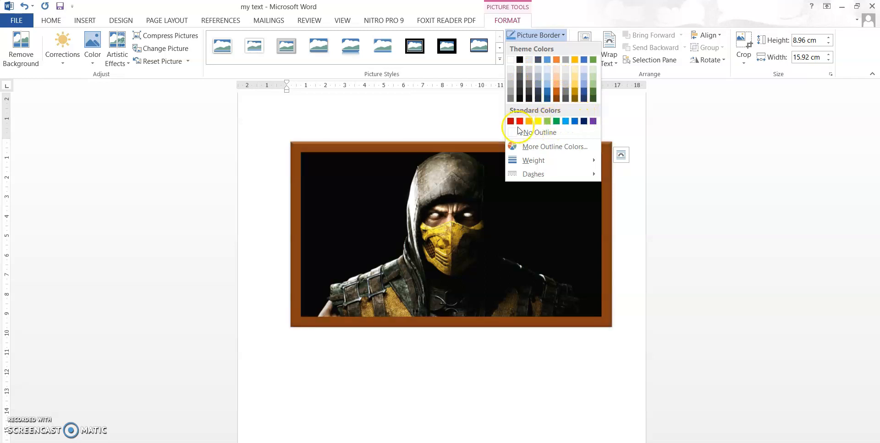
mouse_move(554, 161)
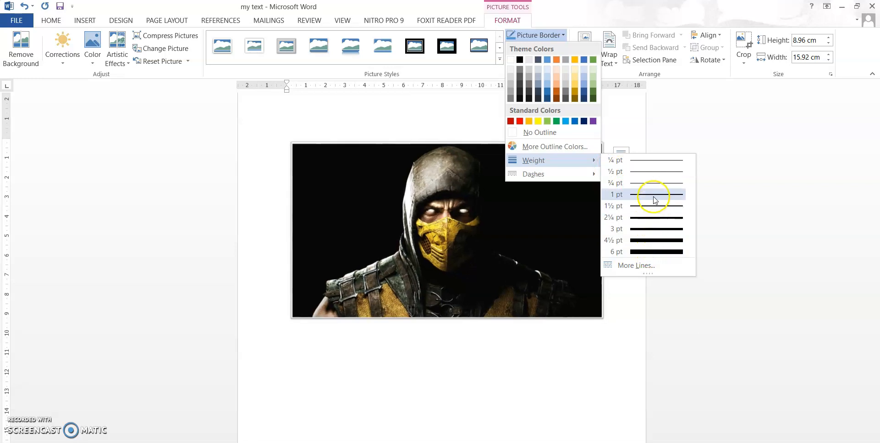
mouse_move(592, 174)
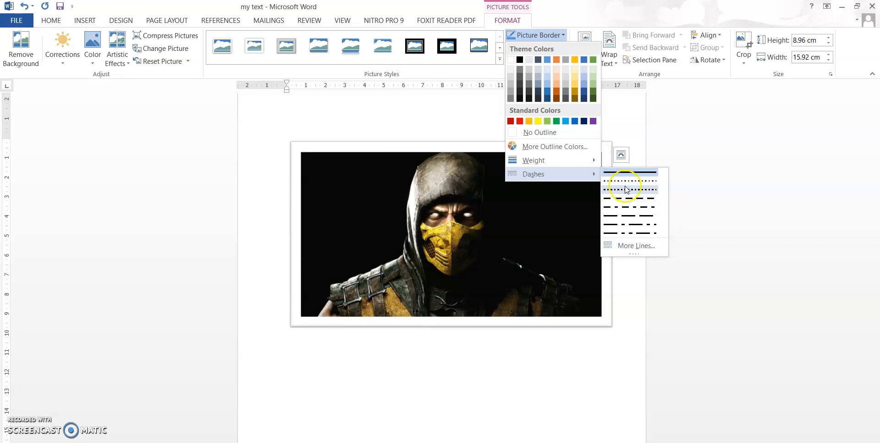
click(723, 207)
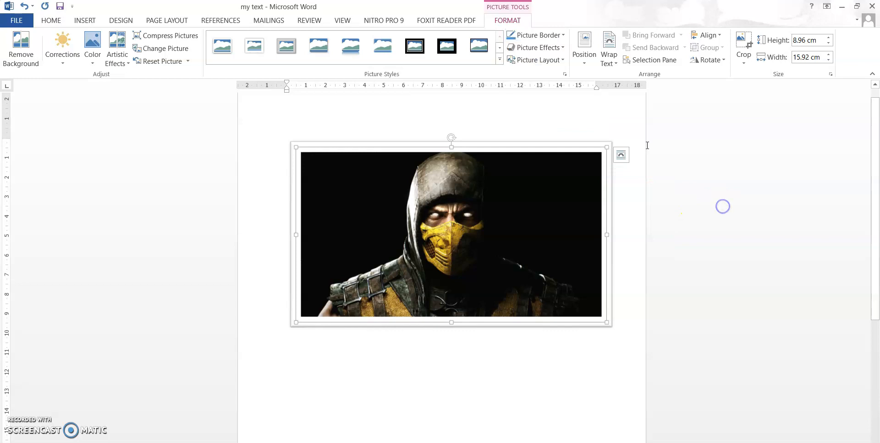
Step: In the picture's 3-D format options, set both the top and bottom bevel to the second style in the first bevel row
click(566, 48)
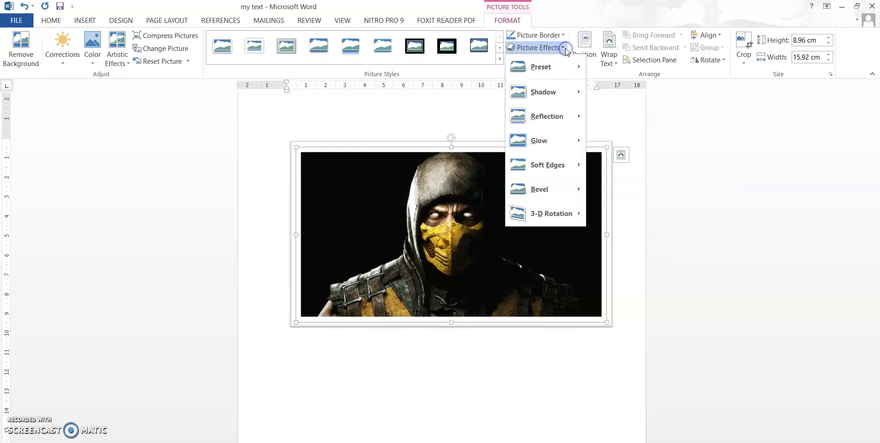
click(554, 67)
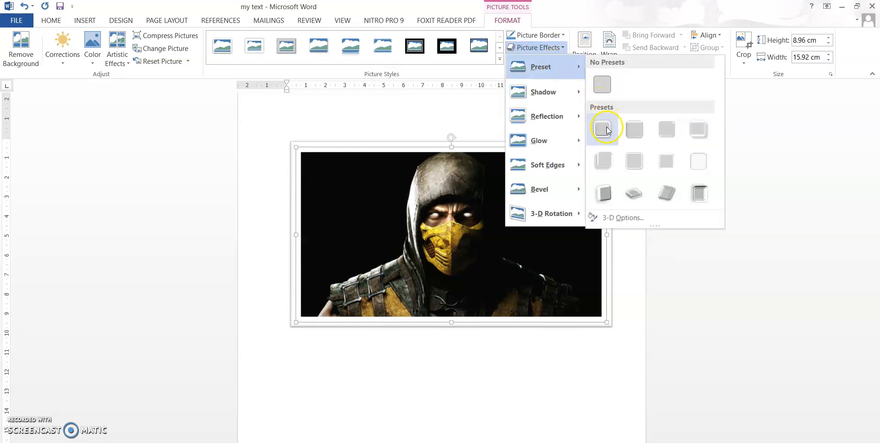
click(699, 193)
click(666, 194)
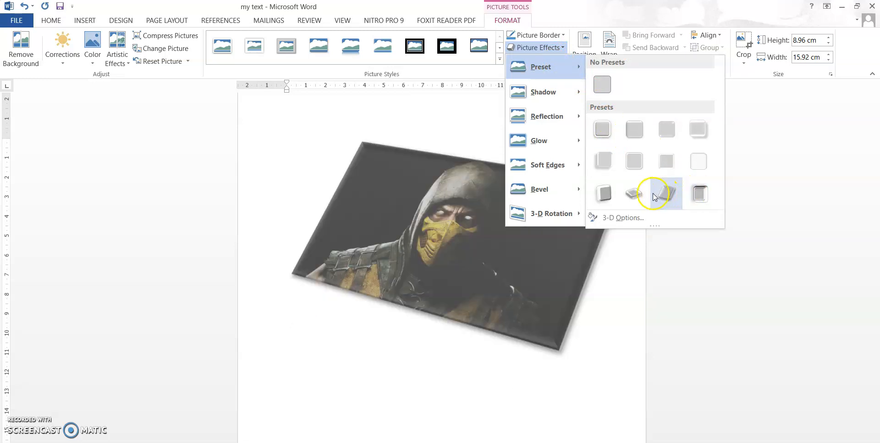
click(623, 218)
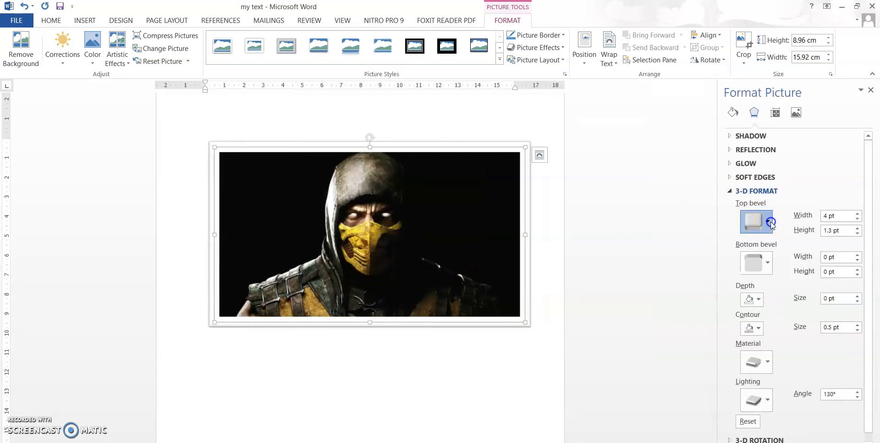
click(771, 221)
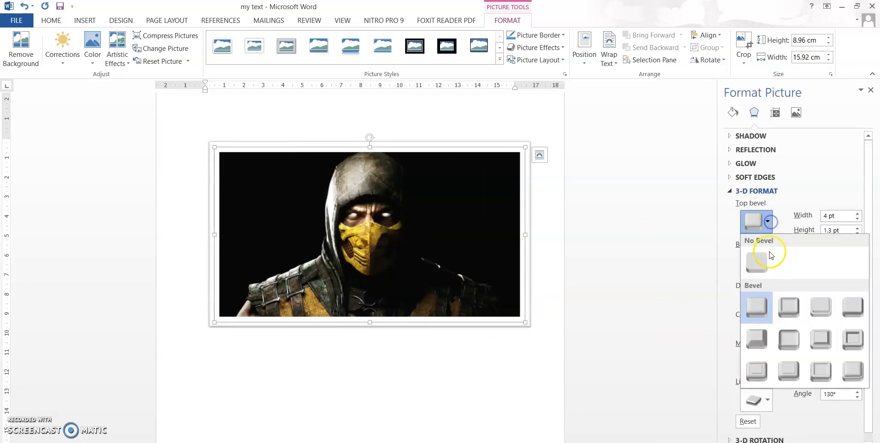
click(796, 309)
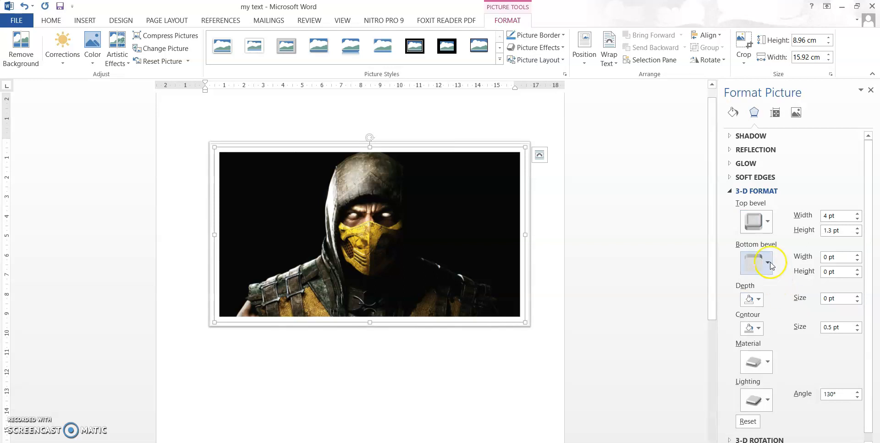
click(770, 263)
click(789, 347)
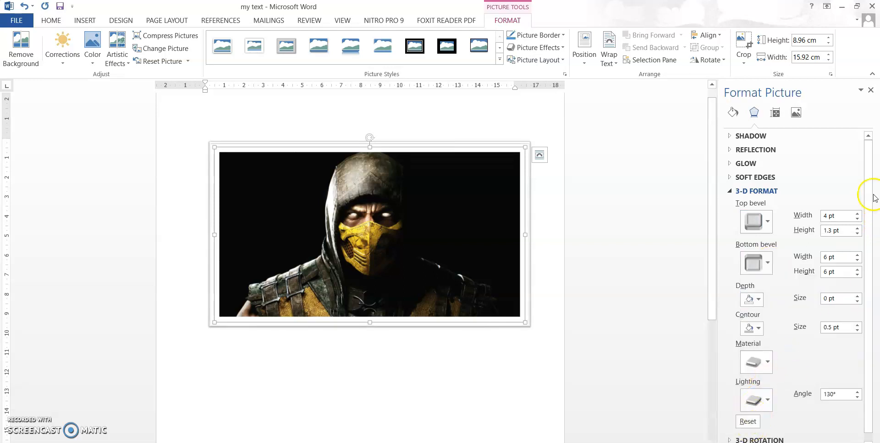
Step: Look through the picture's Shadow and Reflection settings and close the picture formatting options
mouse_move(868, 157)
mouse_down()
mouse_move(866, 170)
mouse_move(868, 144)
mouse_up()
click(731, 135)
click(731, 136)
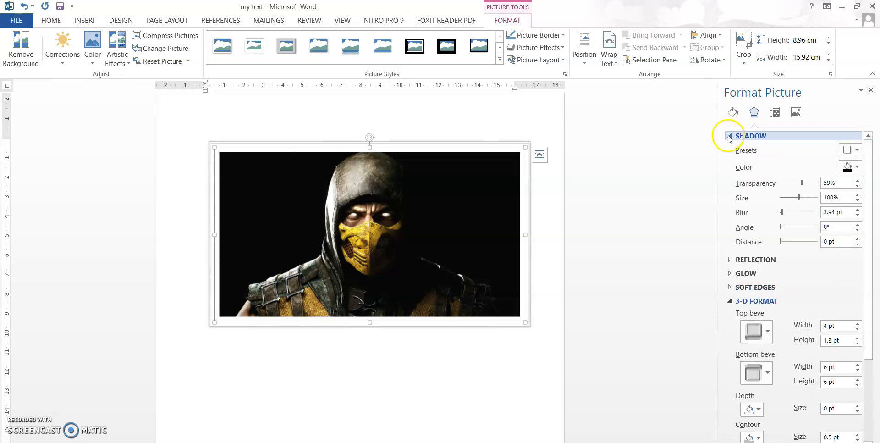
click(729, 149)
click(729, 149)
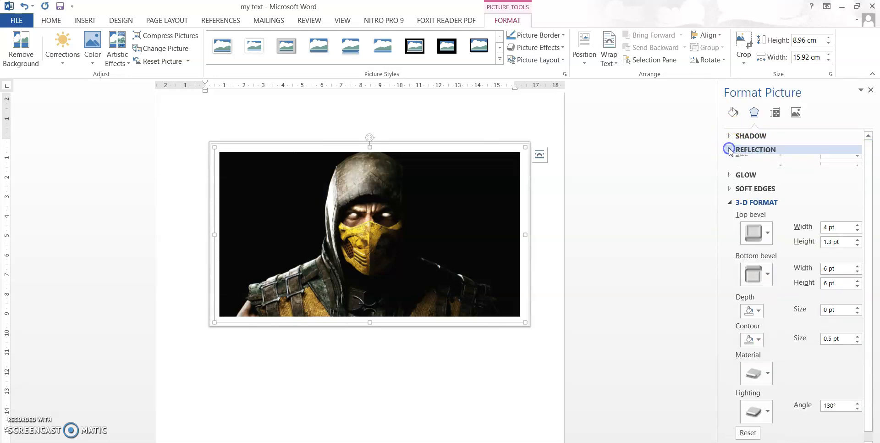
click(872, 91)
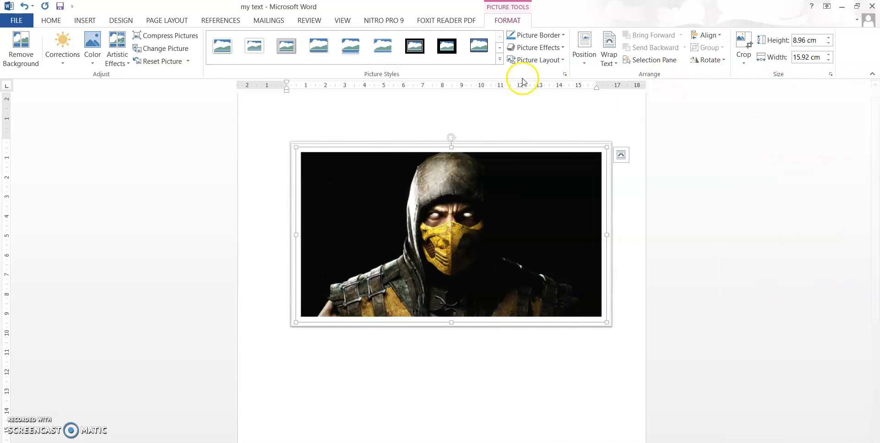
Step: Preview the reflection and soft edges effects, and apply the third bevel style of the first row to the picture
click(541, 47)
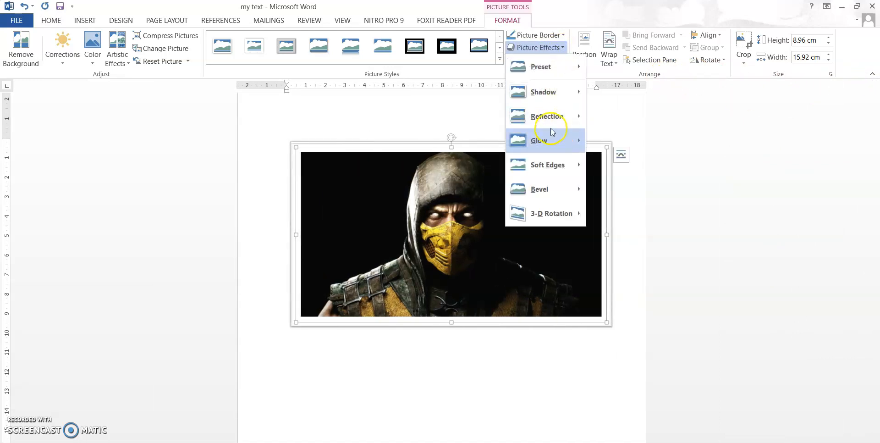
mouse_move(557, 120)
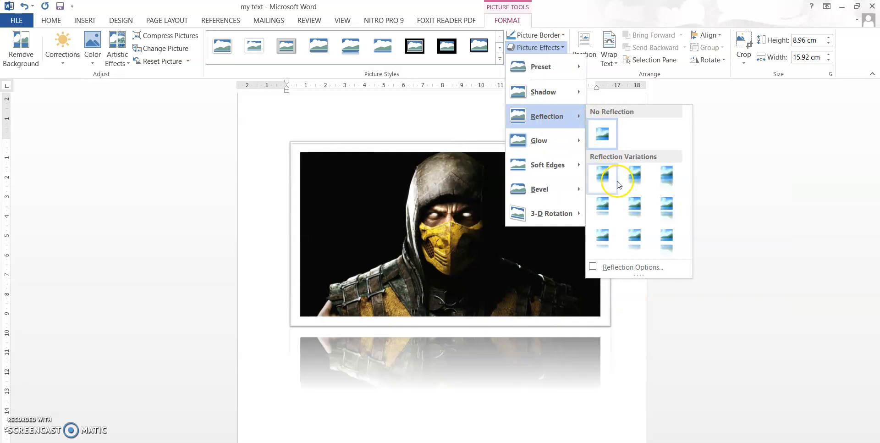
mouse_move(532, 151)
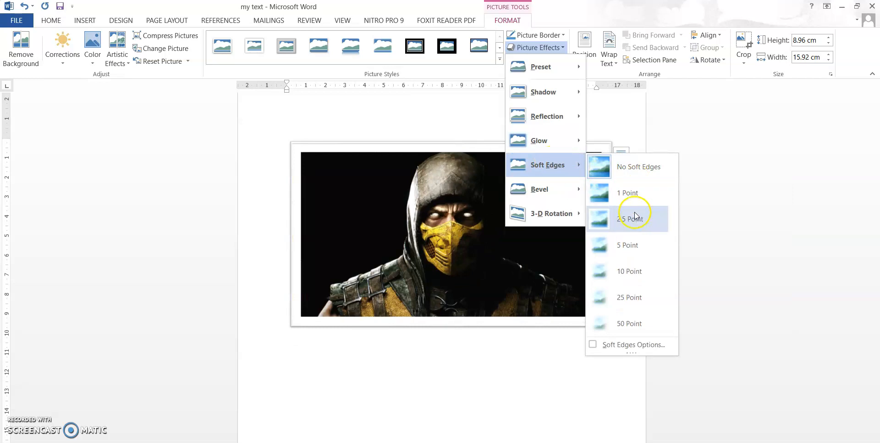
click(565, 194)
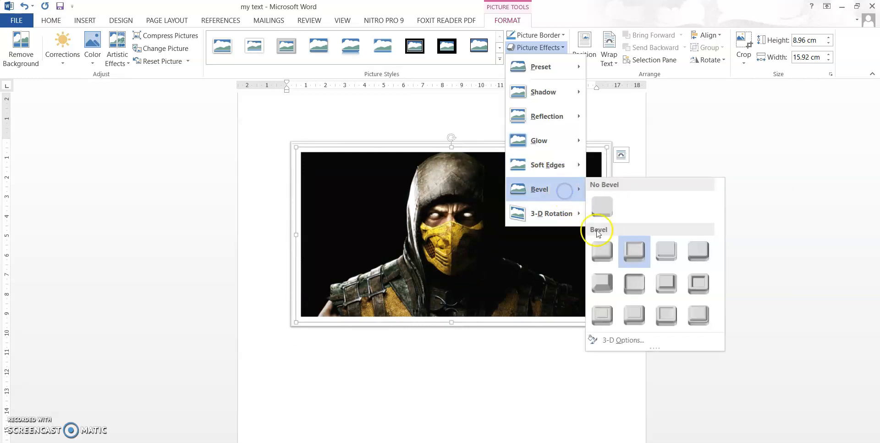
click(670, 260)
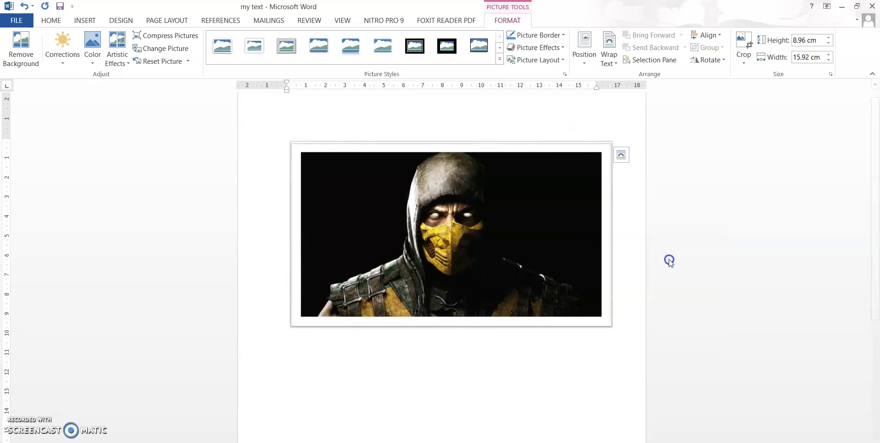
Step: Preview the 3-D rotation effects on the picture without applying one
click(550, 48)
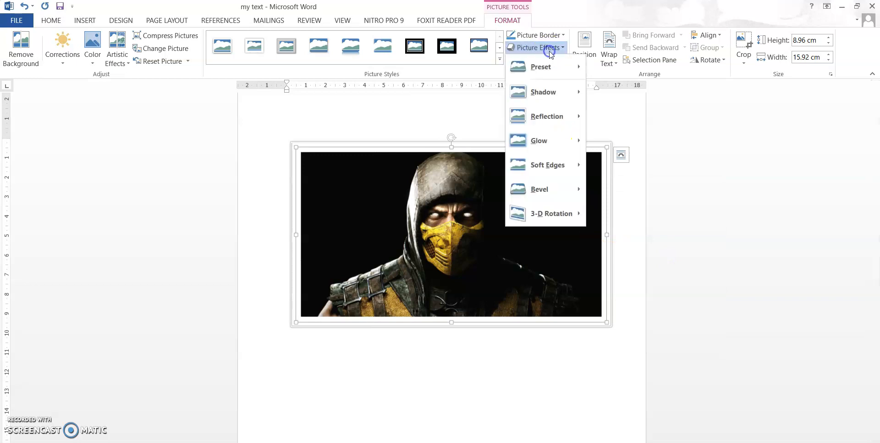
mouse_move(542, 211)
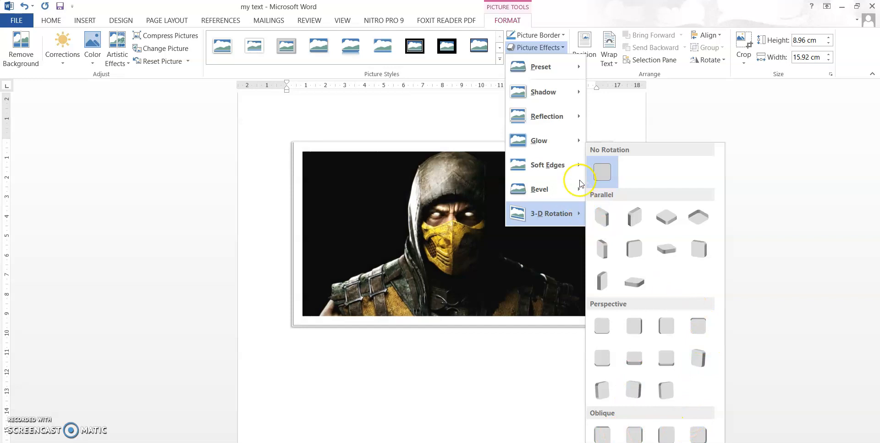
click(540, 48)
Step: Convert the picture to the Bending Picture Accent List layout and apply the fifth SmartArt style to the graphic
click(546, 60)
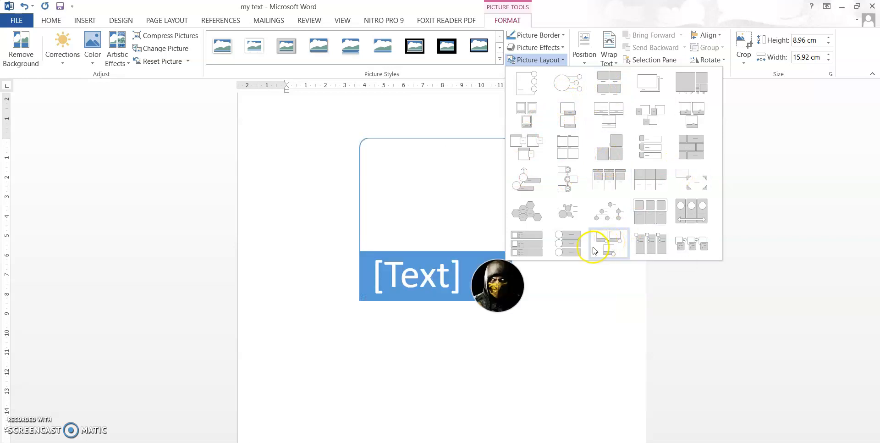
click(598, 246)
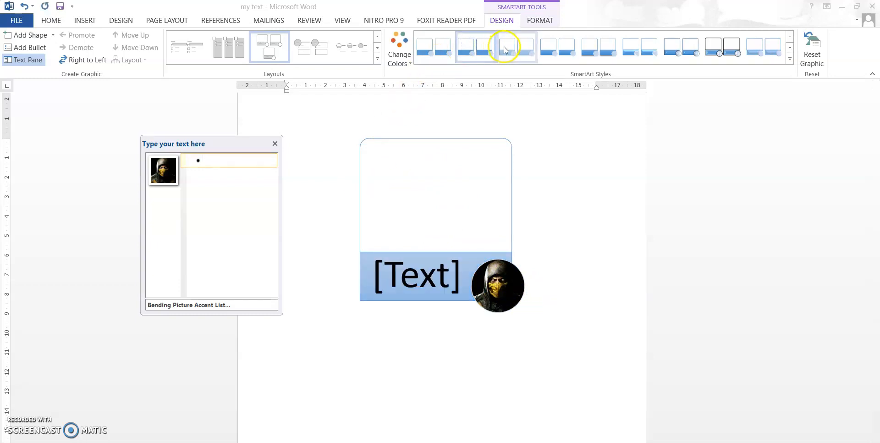
click(599, 54)
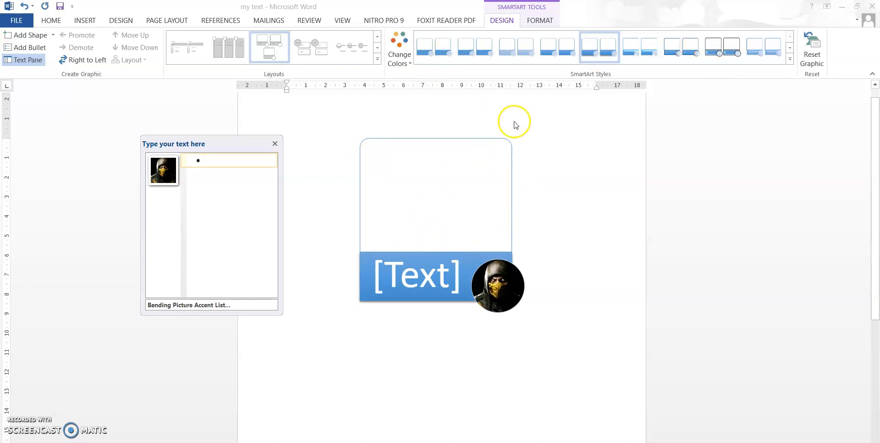
Step: Undo the last SmartArt style change and close the graphic's text pane
click(540, 19)
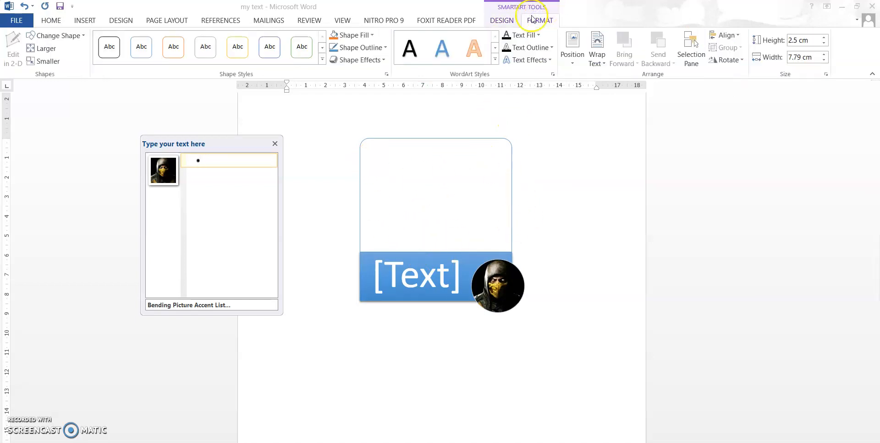
click(22, 5)
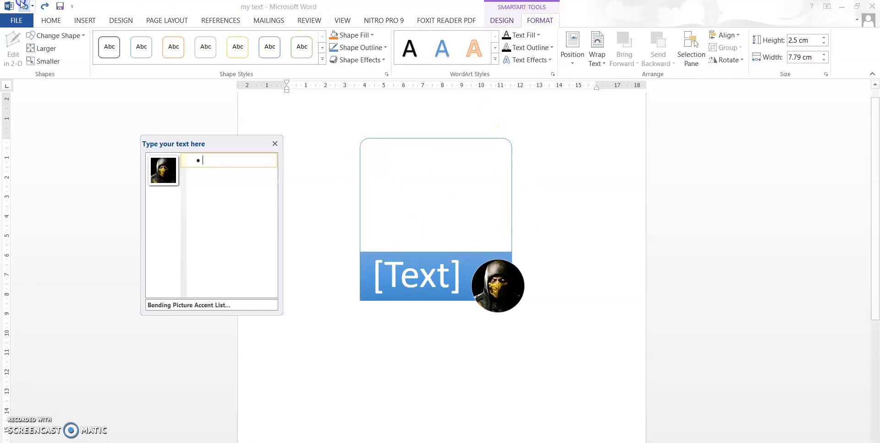
click(275, 145)
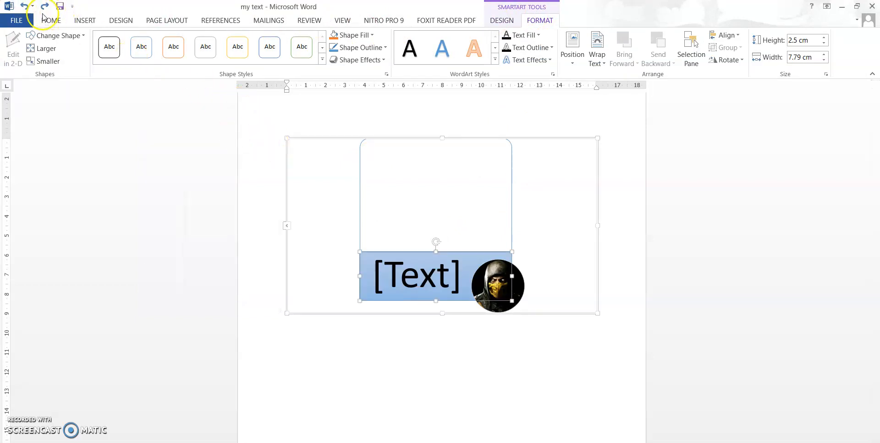
Step: Undo the remaining SmartArt changes and the picture layout conversion to restore the original picture
click(24, 6)
click(25, 7)
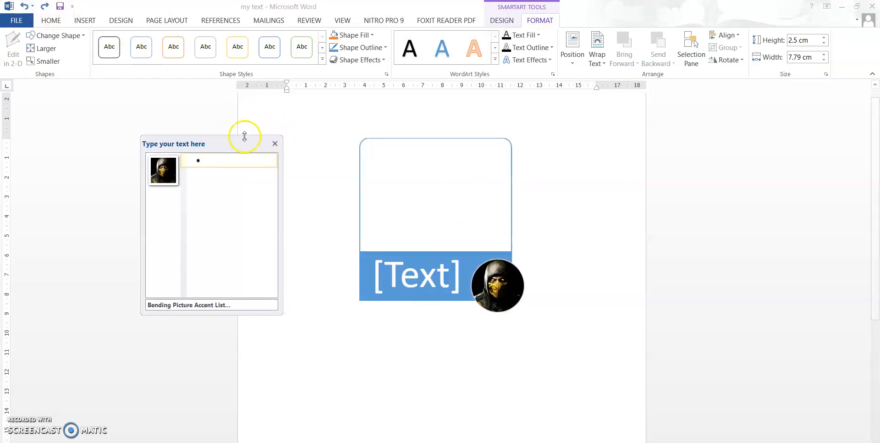
click(24, 9)
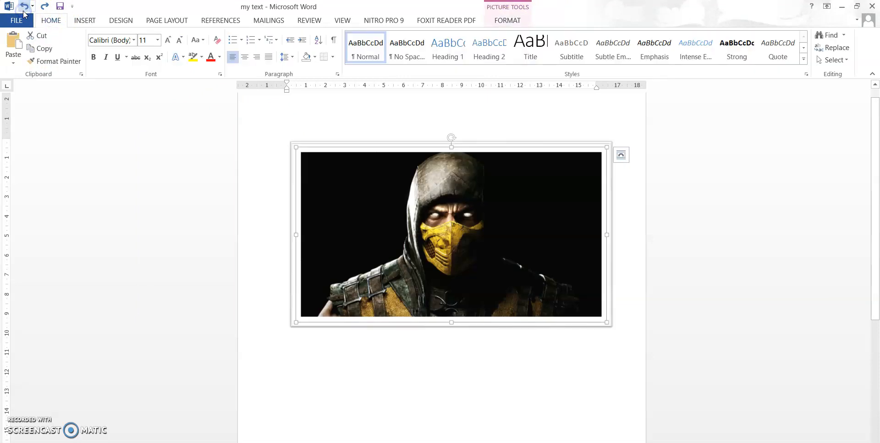
Step: Preview the text-wrapping positions for the picture and keep it In Line with Text
click(512, 21)
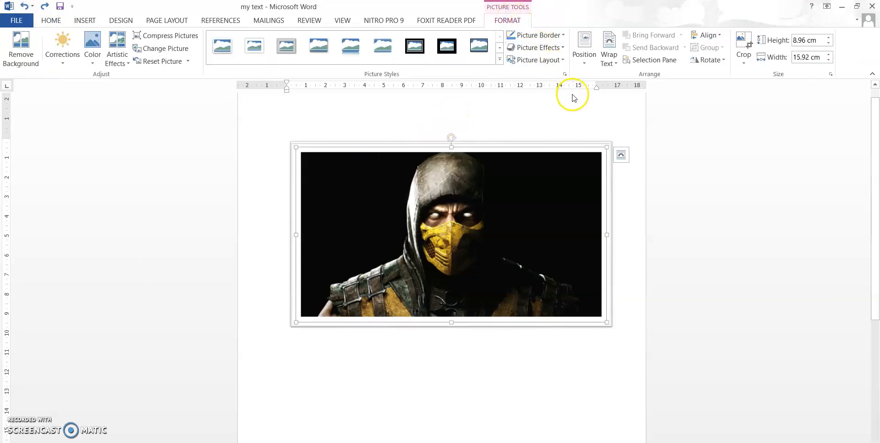
click(591, 60)
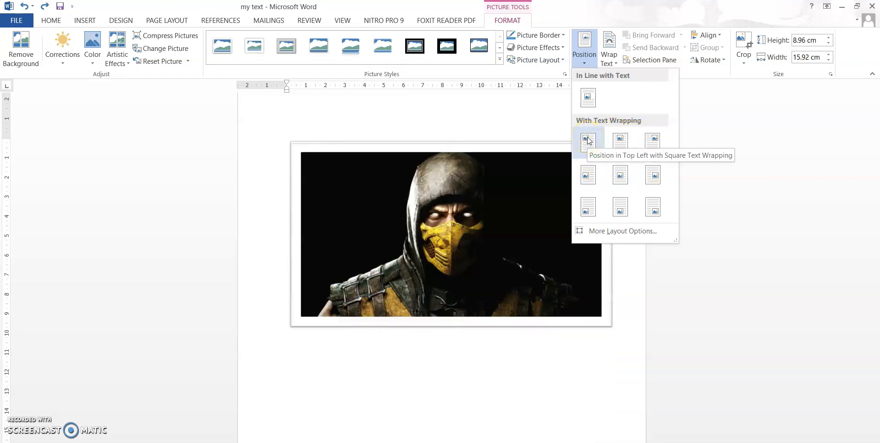
click(658, 144)
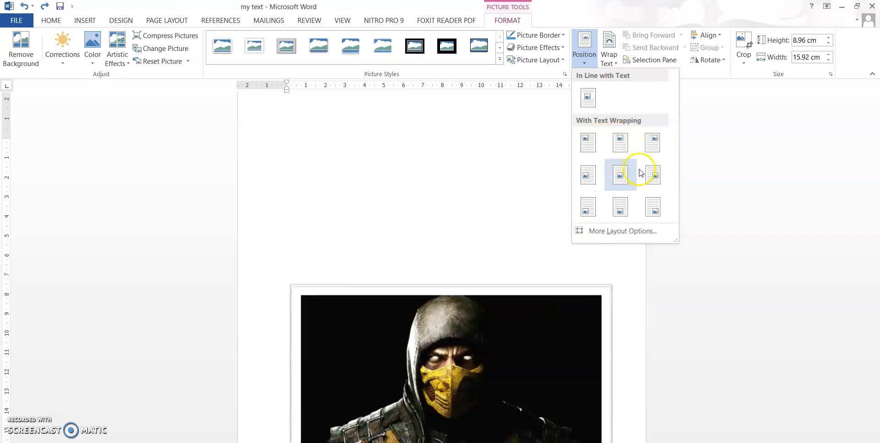
click(590, 103)
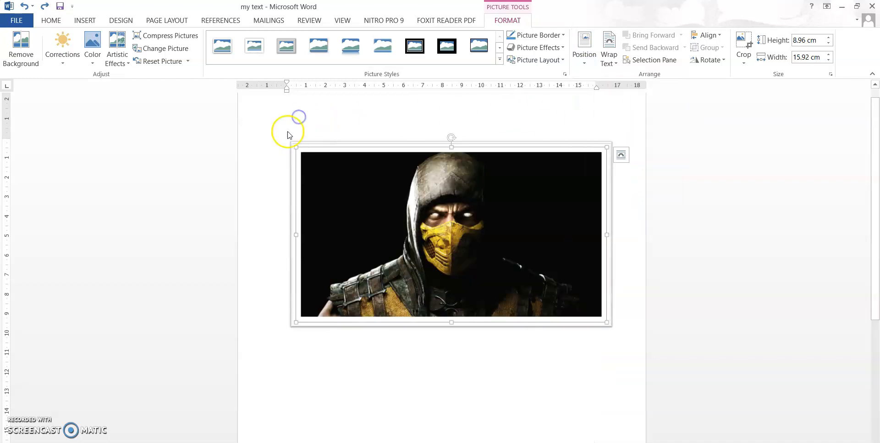
Step: Set the picture's text wrapping to Square
click(284, 157)
click(372, 266)
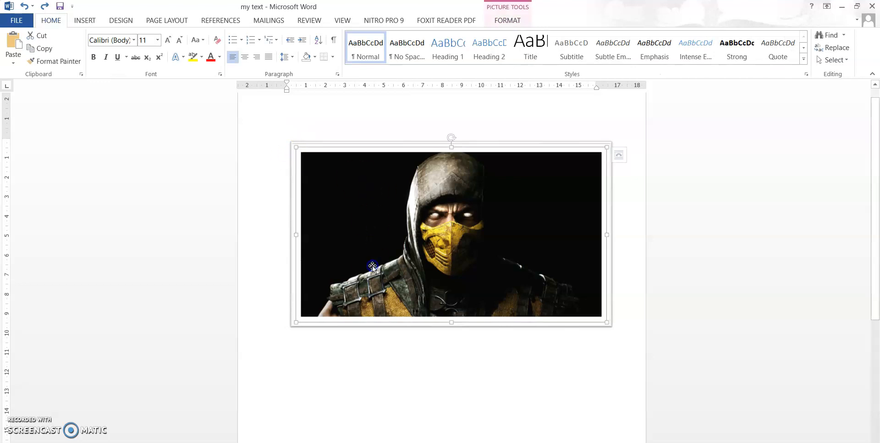
right_click(473, 196)
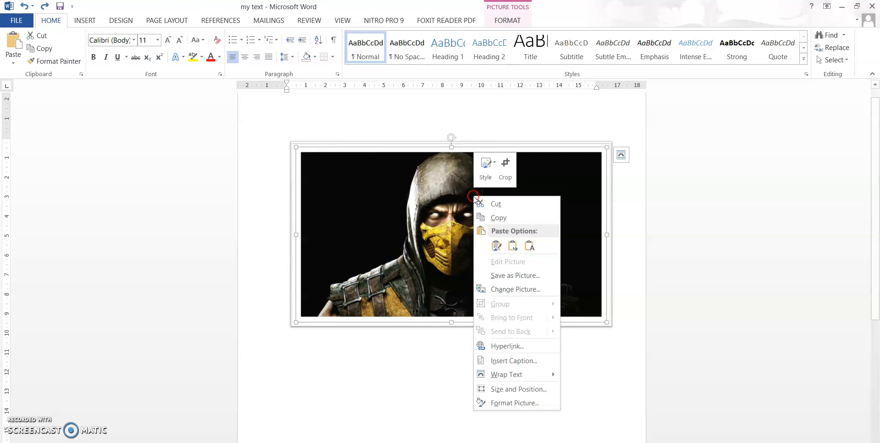
click(570, 189)
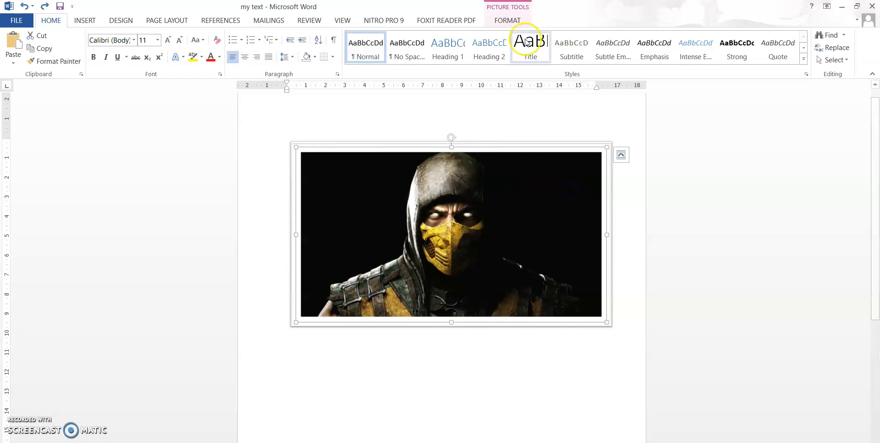
click(517, 16)
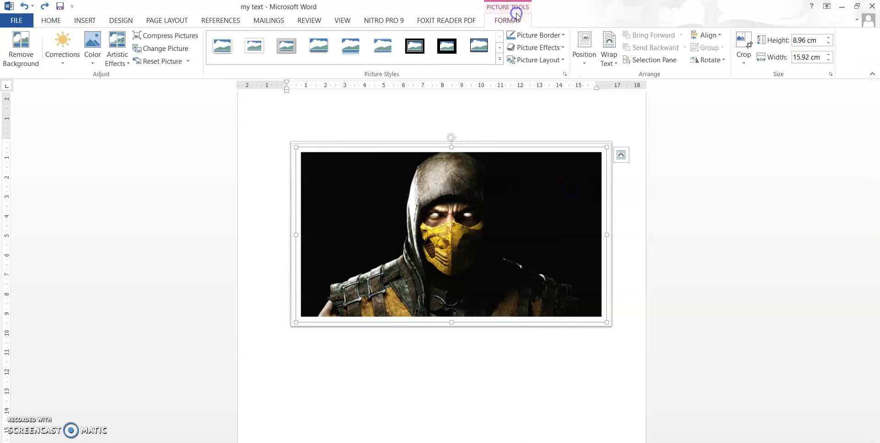
click(615, 61)
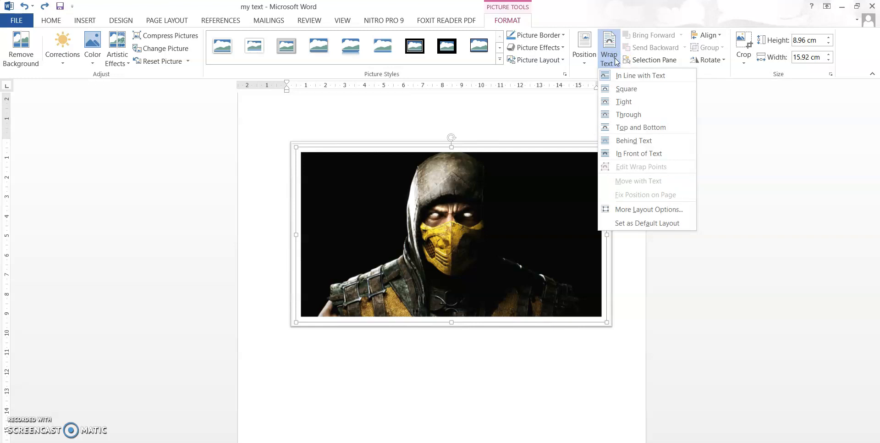
click(625, 78)
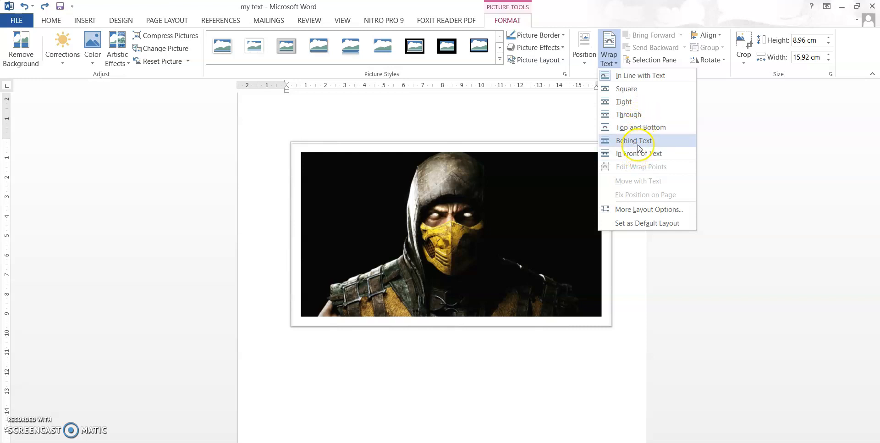
click(636, 89)
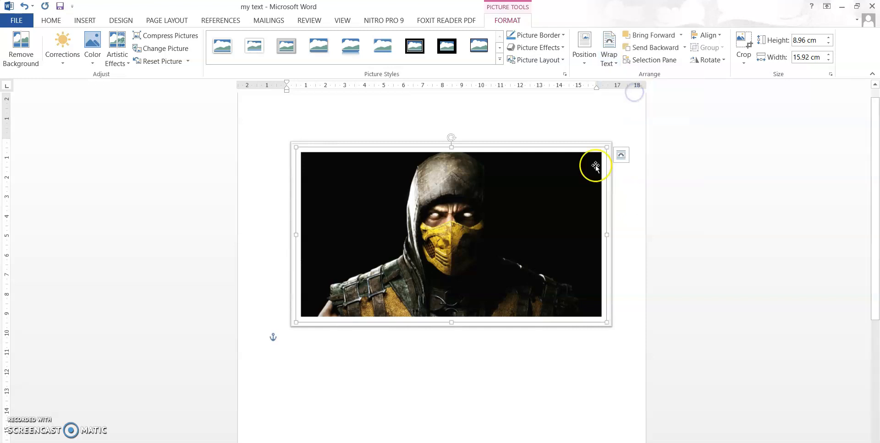
Step: Stretch the picture to about 10.9 cm high and move it lower on the page
drag(520, 224, 492, 230)
click(452, 337)
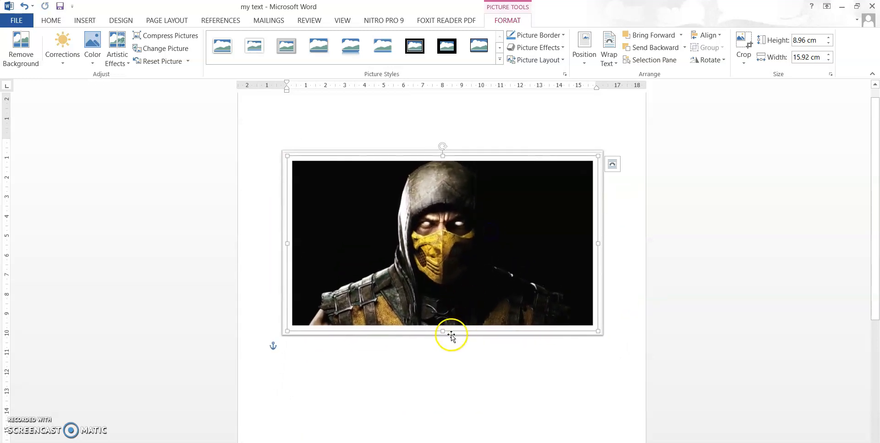
drag(441, 331, 456, 381)
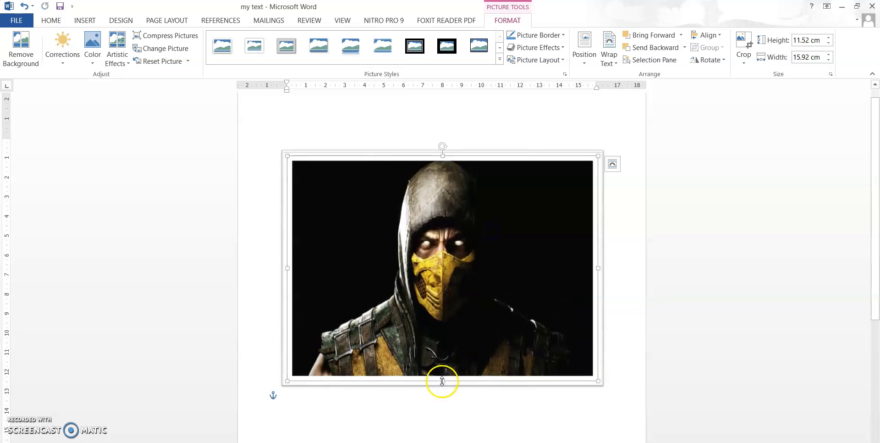
drag(448, 337, 450, 368)
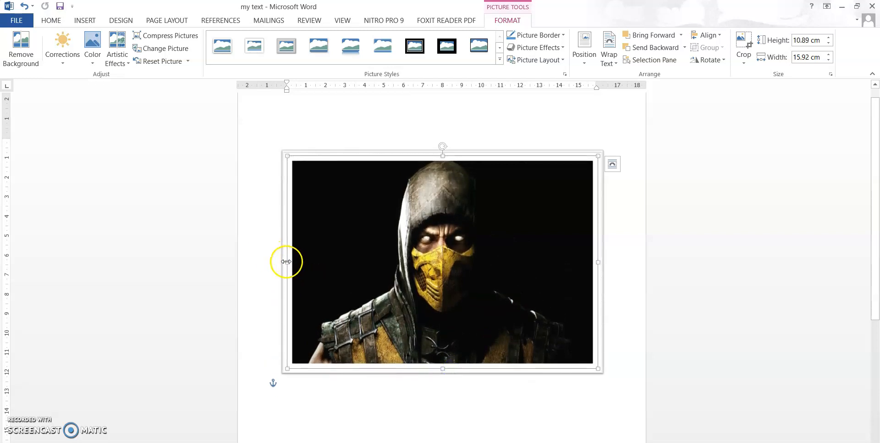
drag(422, 249, 418, 308)
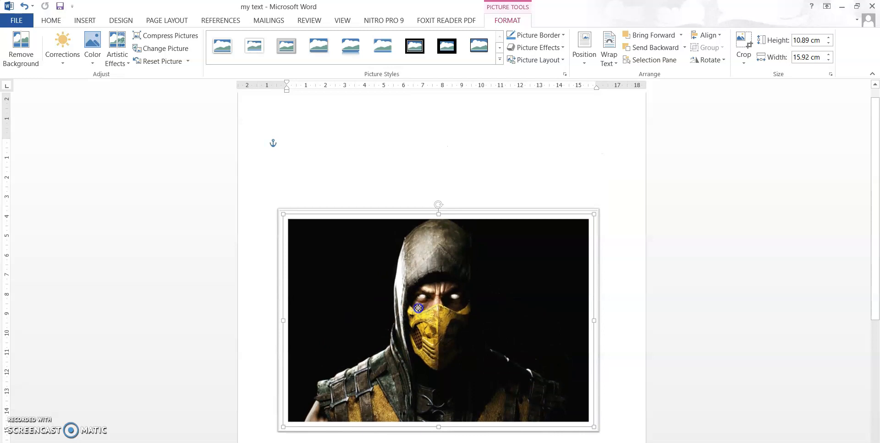
Step: Insert five paragraphs of sample text at the start of the document
click(306, 139)
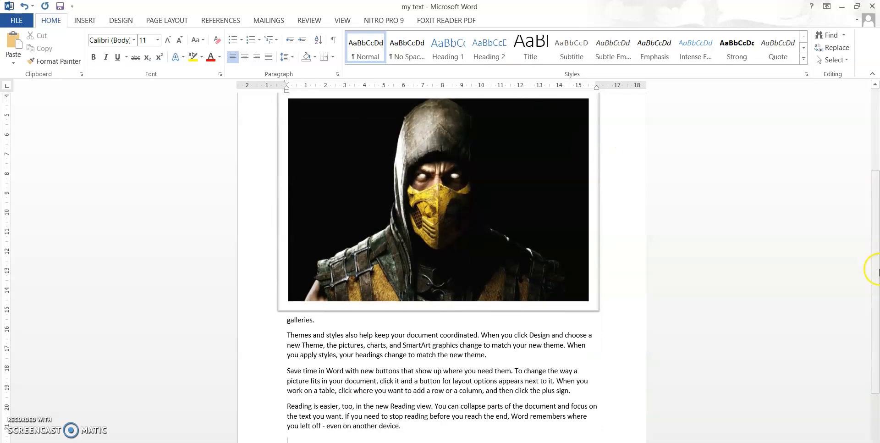
scroll(877, 270, up, 4)
Step: Move the picture up beside the second paragraph and shrink it to about 5.3 cm high by 7.8 cm wide
click(377, 299)
drag(377, 299, 389, 263)
drag(298, 279, 453, 277)
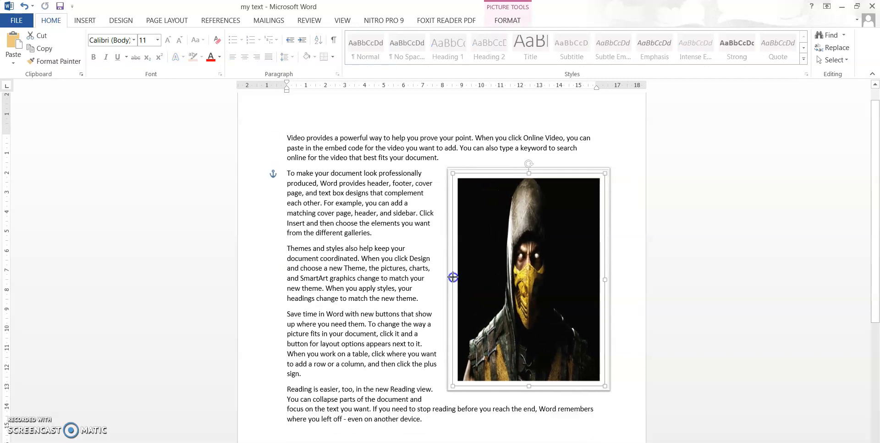
drag(529, 386, 531, 277)
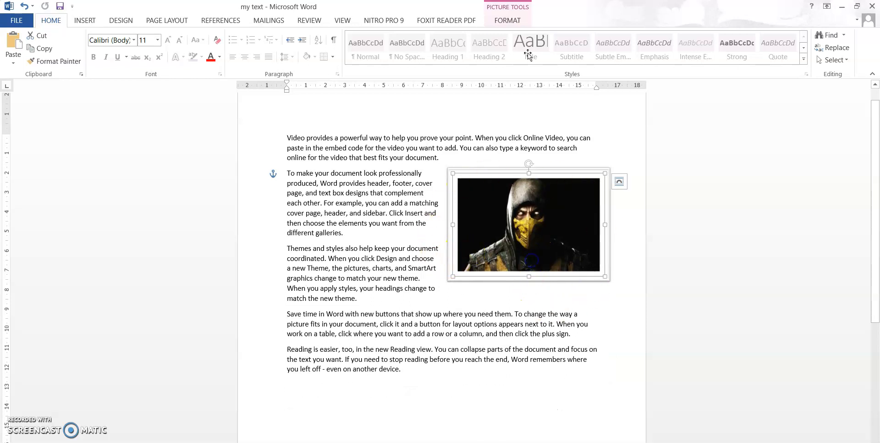
Step: Set the picture's text wrapping to Tight and move the picture to the middle of the text
click(507, 20)
click(608, 56)
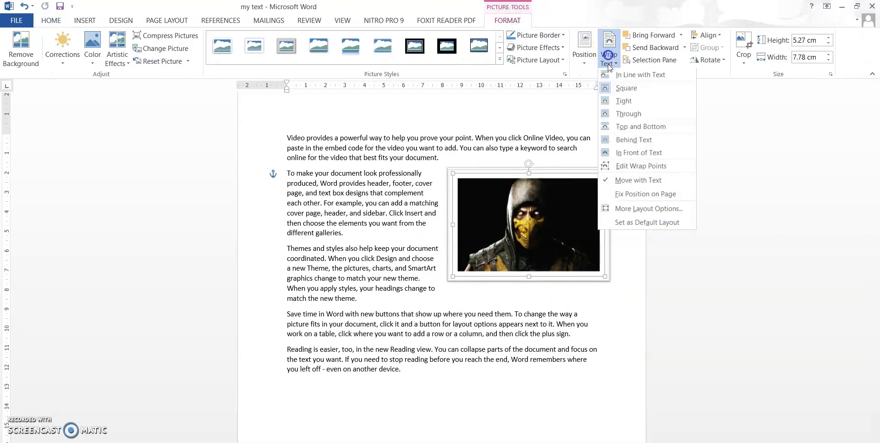
click(618, 103)
drag(510, 232, 420, 238)
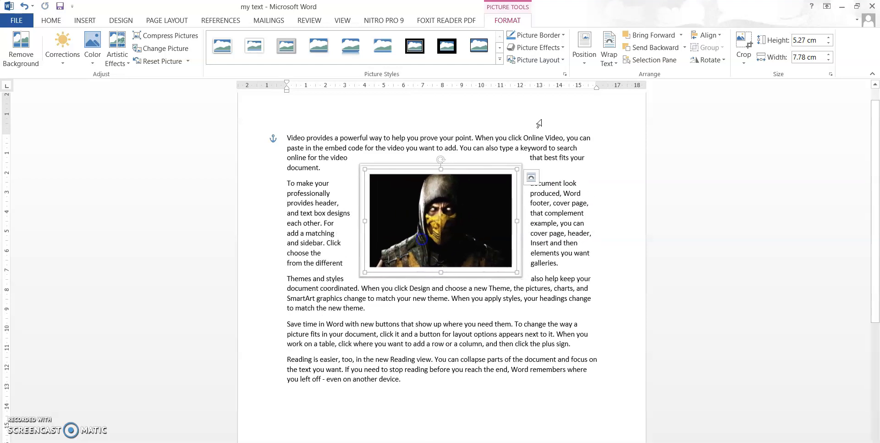
Step: Set the picture's text wrapping to Top and Bottom and move it between the second and third paragraphs
click(609, 59)
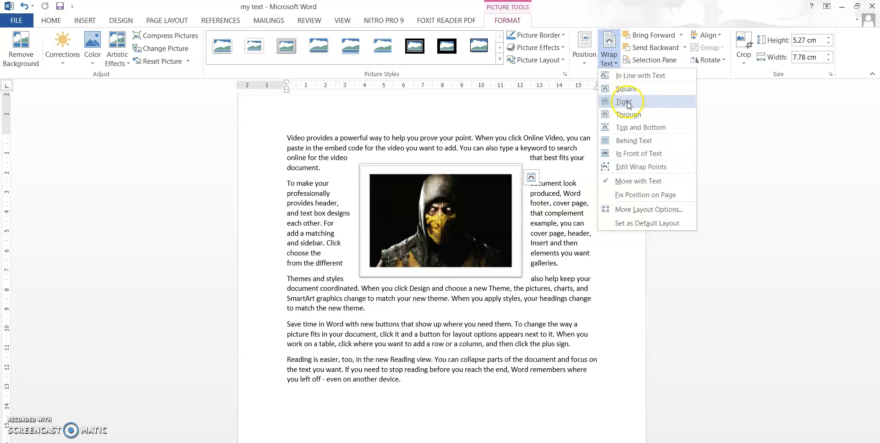
click(628, 127)
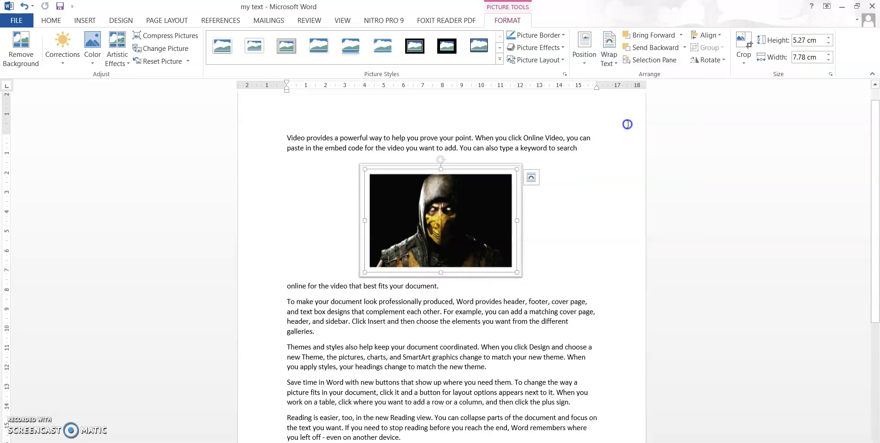
drag(458, 197, 461, 253)
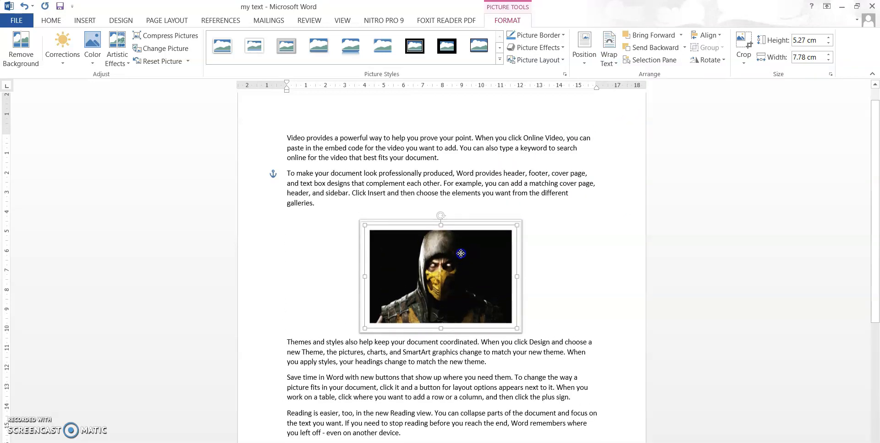
Step: Preview In Front of Text, set the picture's wrapping to Behind Text, and move it up to the second paragraph
click(605, 59)
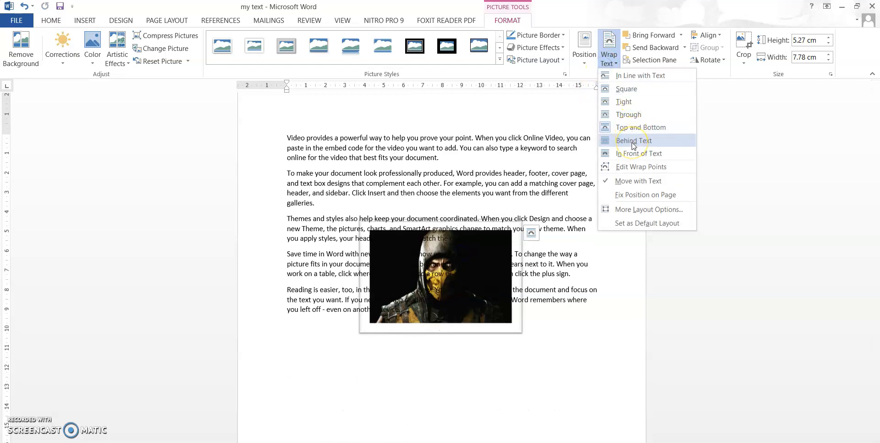
click(636, 153)
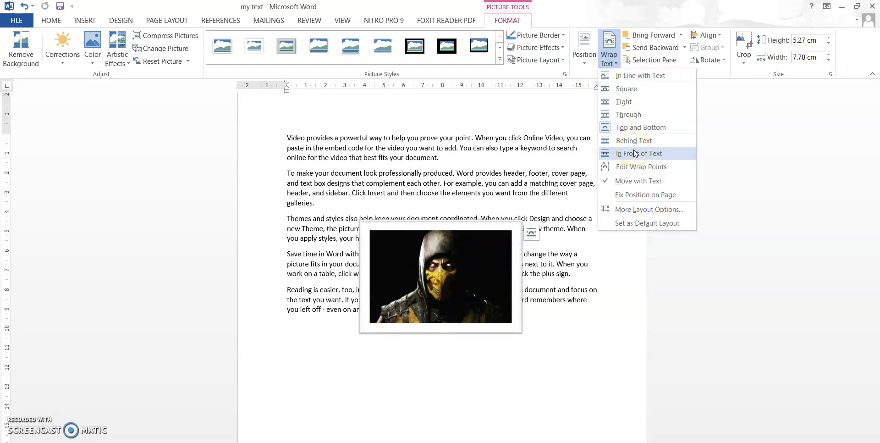
click(636, 145)
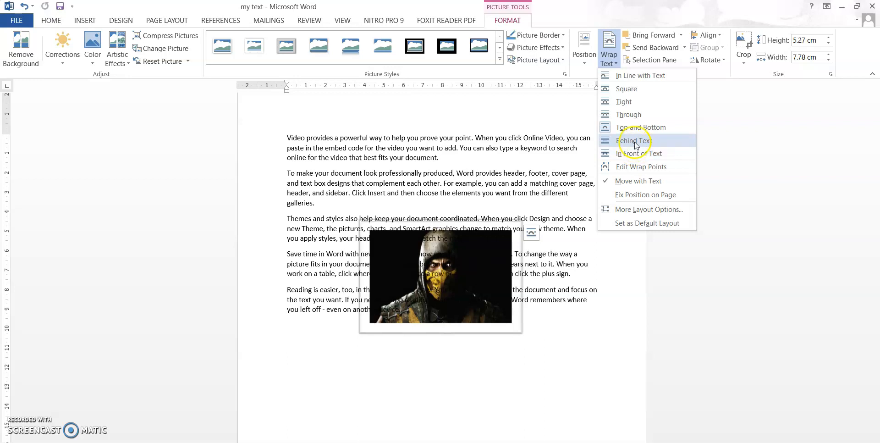
click(606, 265)
drag(450, 307, 464, 252)
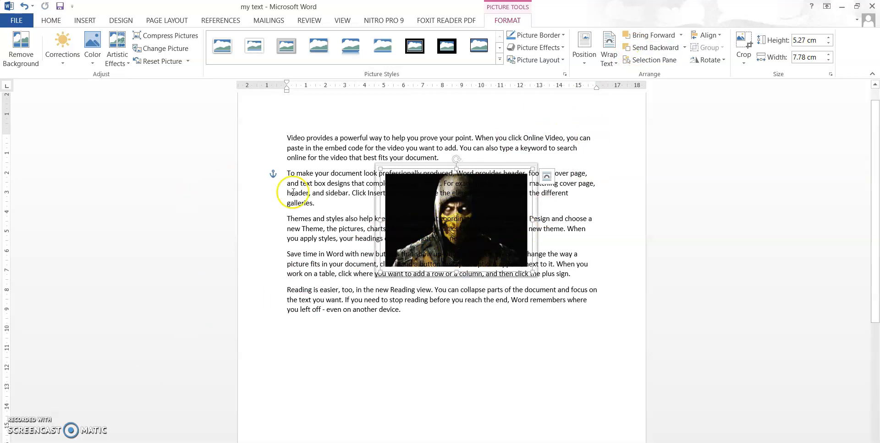
Step: Insert a second picture from file before the second paragraph and narrow it to about 6.5 cm wide
click(92, 30)
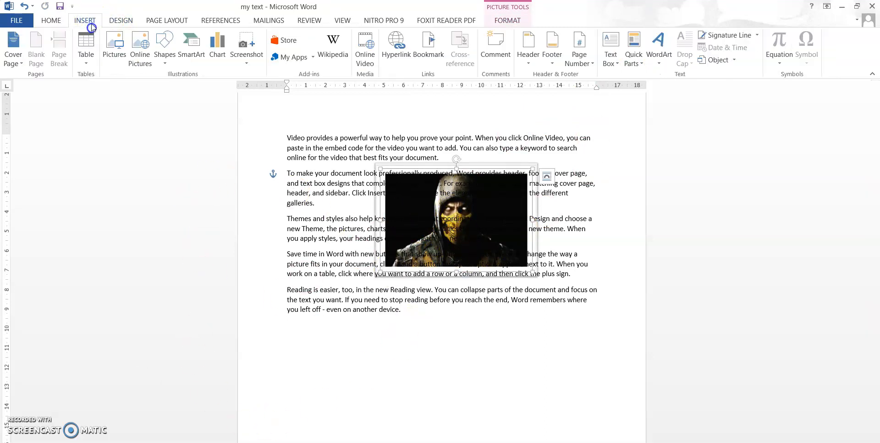
click(114, 45)
double_click(337, 95)
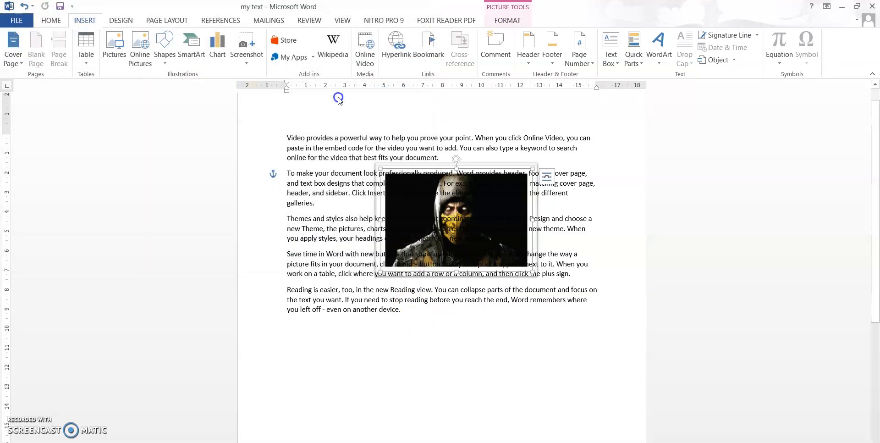
drag(600, 256, 414, 256)
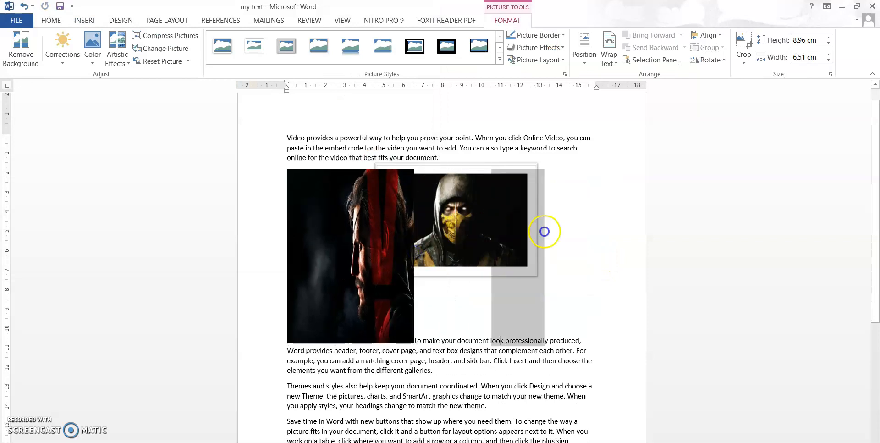
Step: Set the second picture's text wrapping to Square
click(580, 241)
click(370, 290)
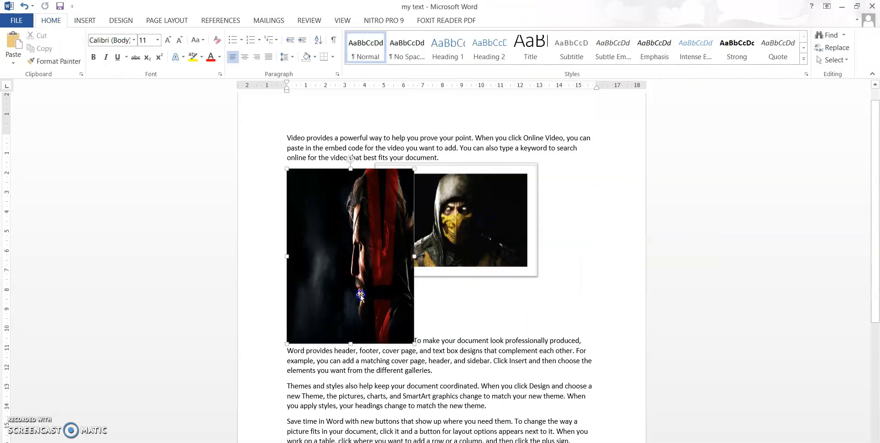
click(499, 21)
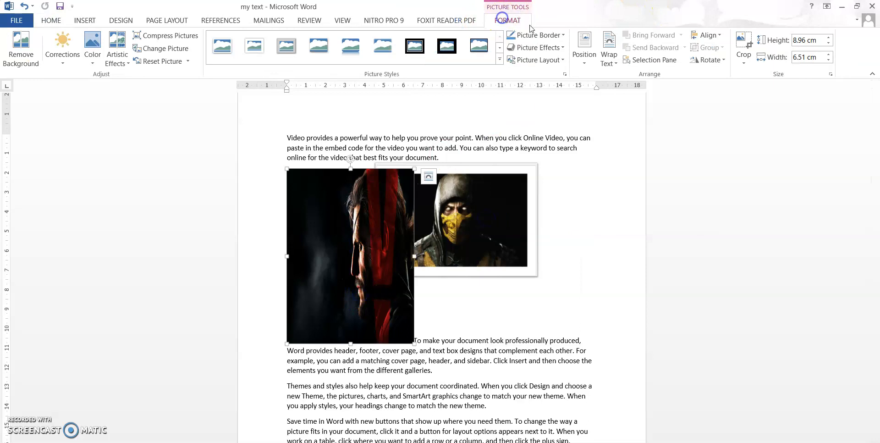
click(610, 58)
click(631, 89)
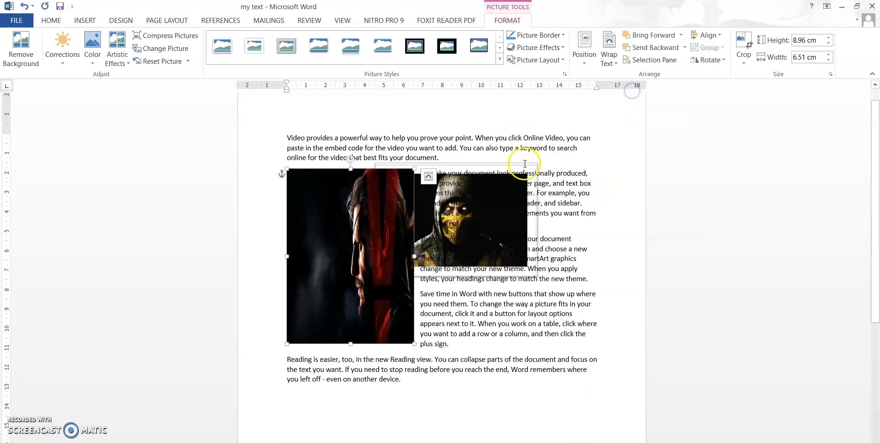
Step: Set the framed picture's text wrapping to Square and move it beside the second paragraph, near the right margin
drag(469, 216, 501, 227)
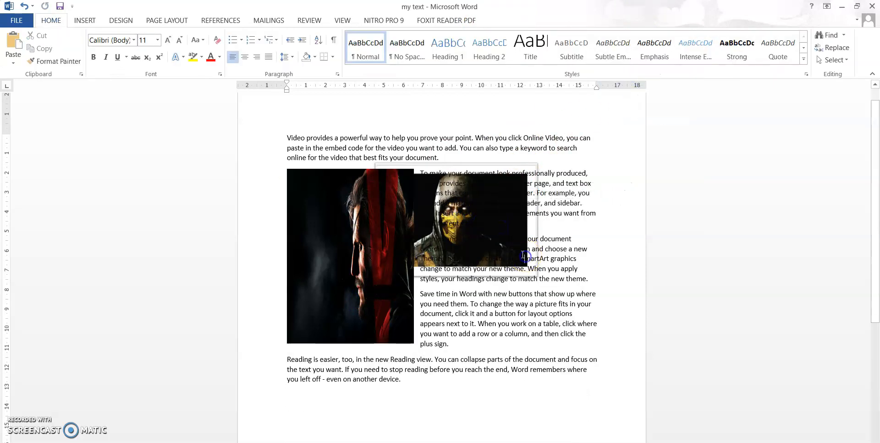
click(520, 229)
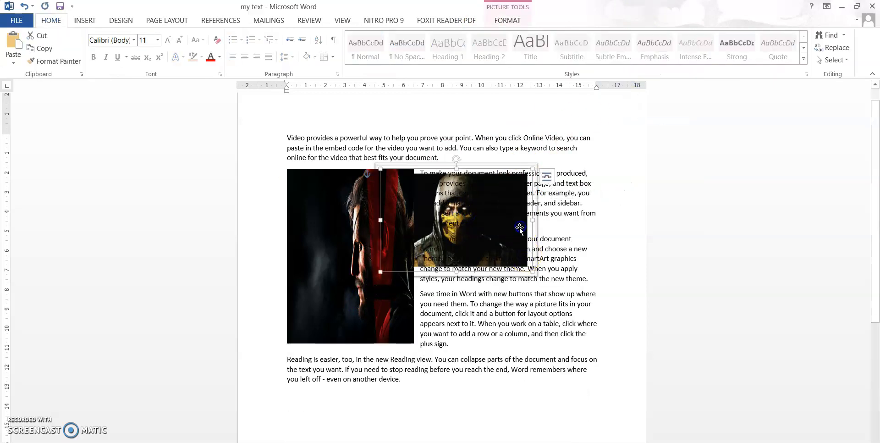
click(510, 14)
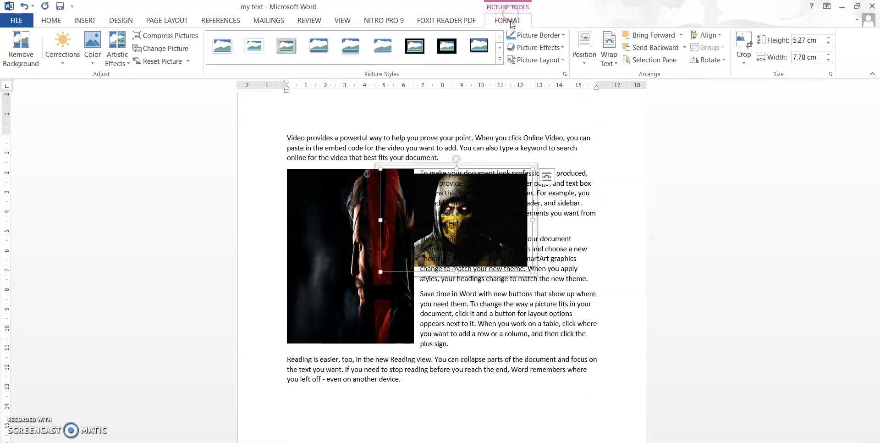
click(604, 62)
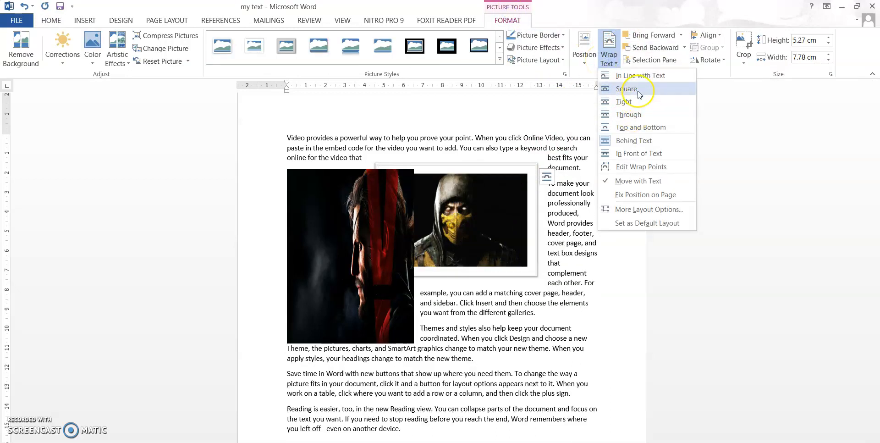
click(637, 90)
drag(500, 200, 573, 220)
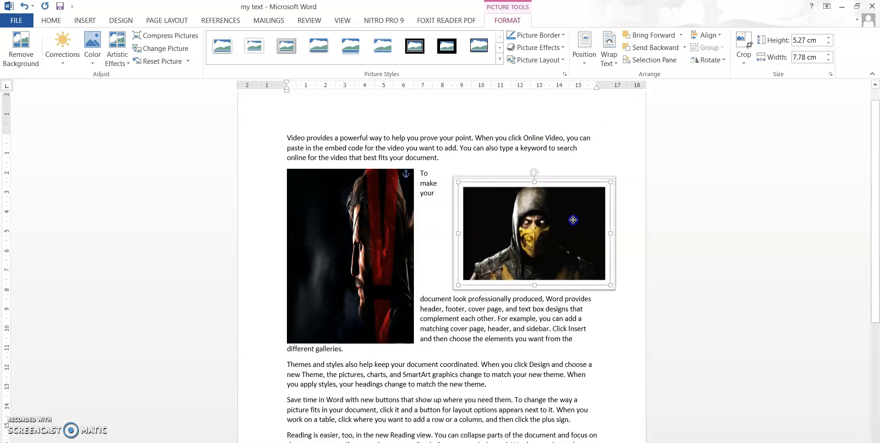
Step: Shorten the unframed picture to about 4.96 cm tall and move it so it overlaps the framed picture's lower part
click(369, 323)
drag(350, 343, 352, 266)
drag(370, 225, 560, 295)
Step: Bring the framed picture forward over the overlapping picture, and send it backward again
click(579, 216)
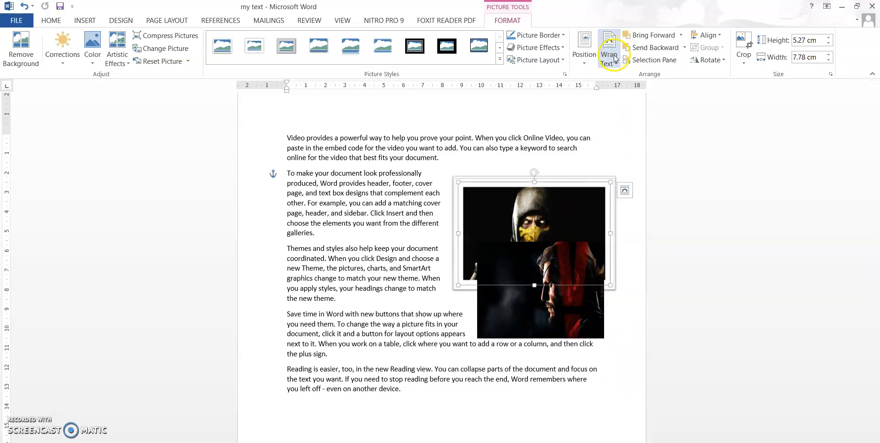
click(659, 36)
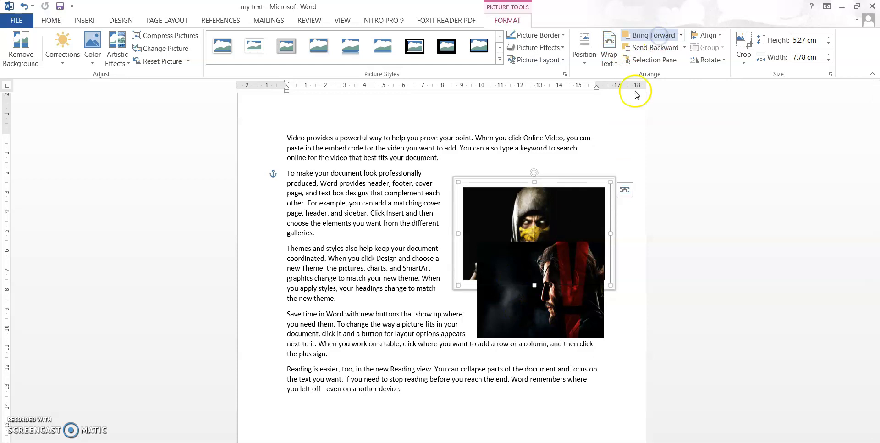
click(658, 50)
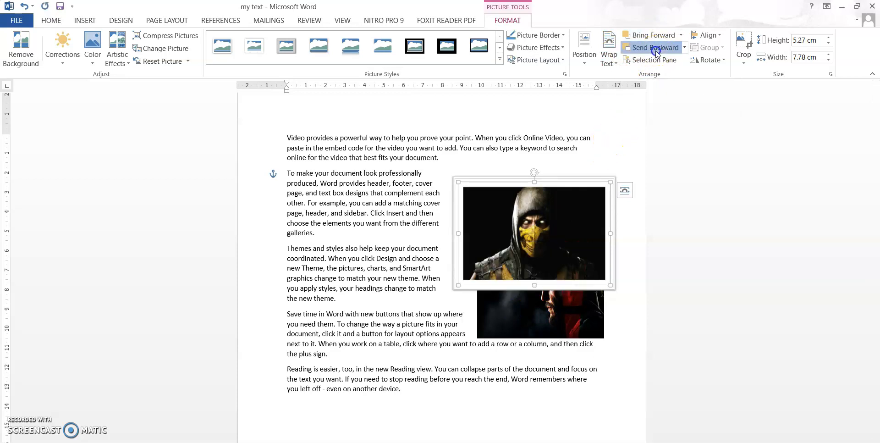
Step: Open the Selection pane, try to reorder Picture 4 in the list, and select Picture 6
click(653, 61)
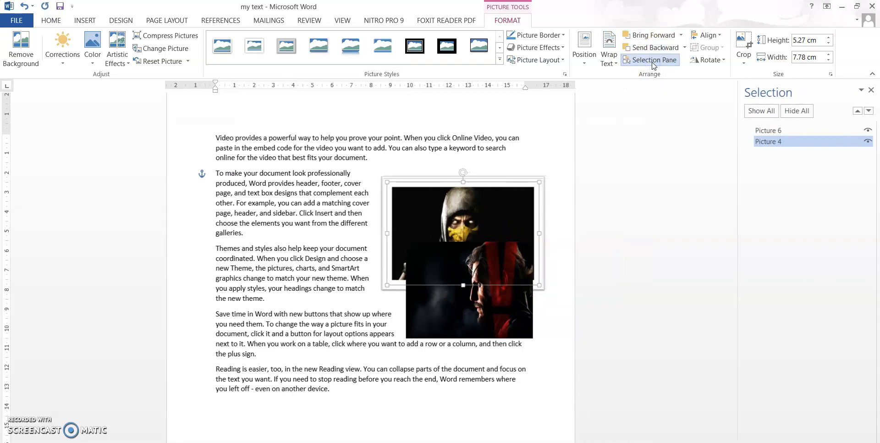
click(785, 140)
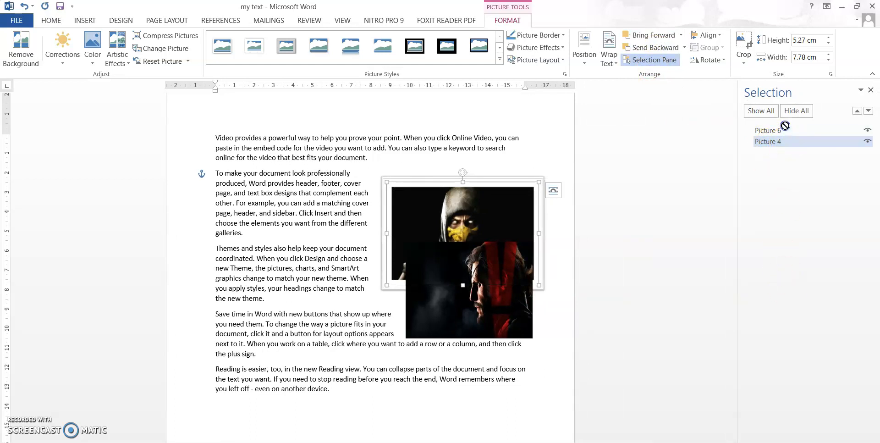
click(774, 132)
click(774, 133)
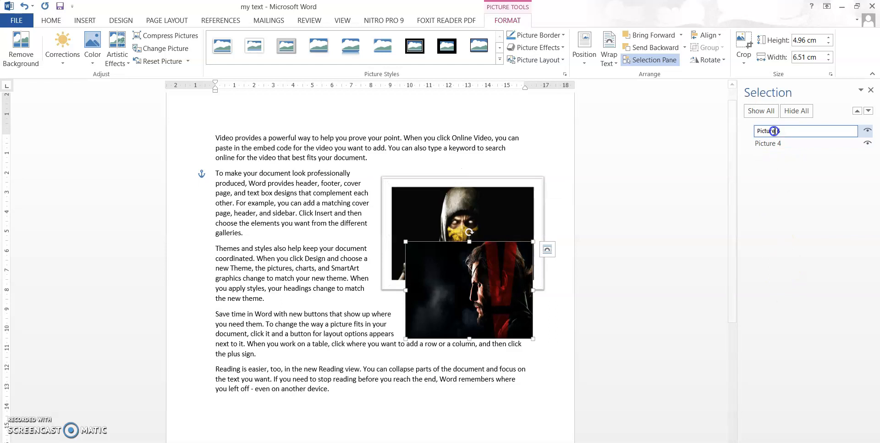
Step: Hide and redisplay Picture 4, and change the stacking order to put Picture 4 in front of Picture 6
click(869, 141)
click(868, 113)
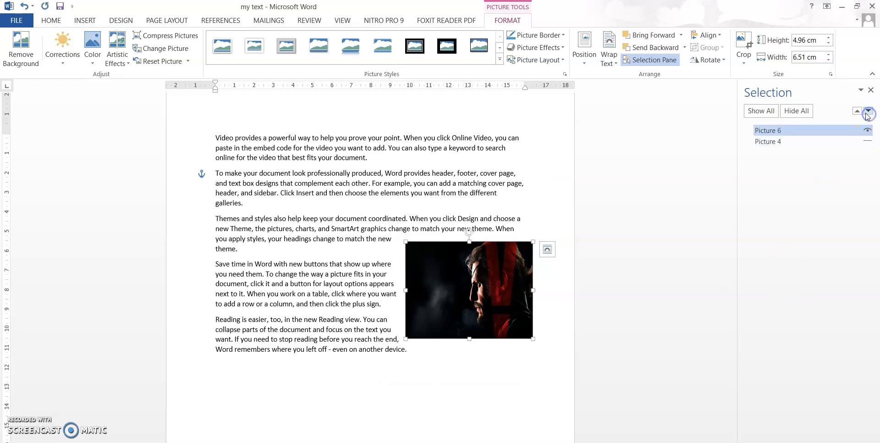
click(866, 140)
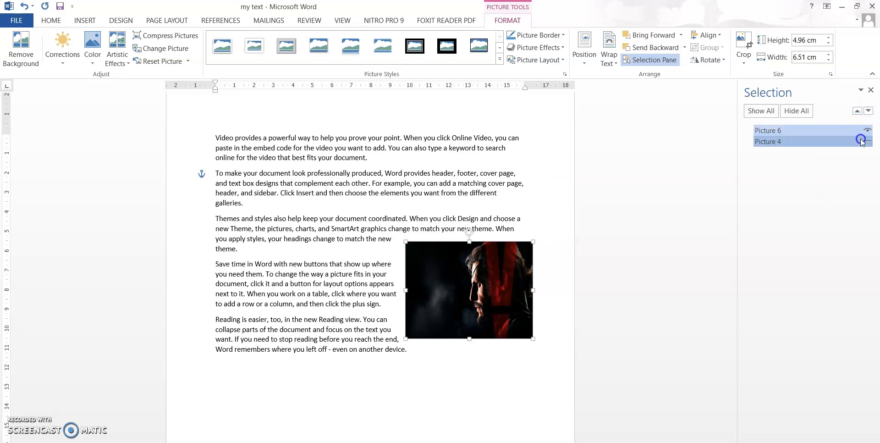
click(857, 110)
click(824, 141)
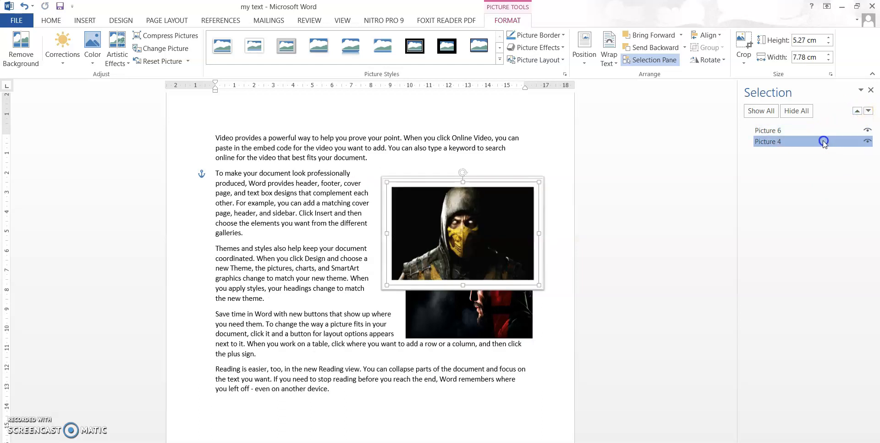
Step: Show all pictures, try once more to reorder Picture 4 in the list, and close the Selection pane
click(772, 113)
drag(783, 142, 783, 149)
click(717, 239)
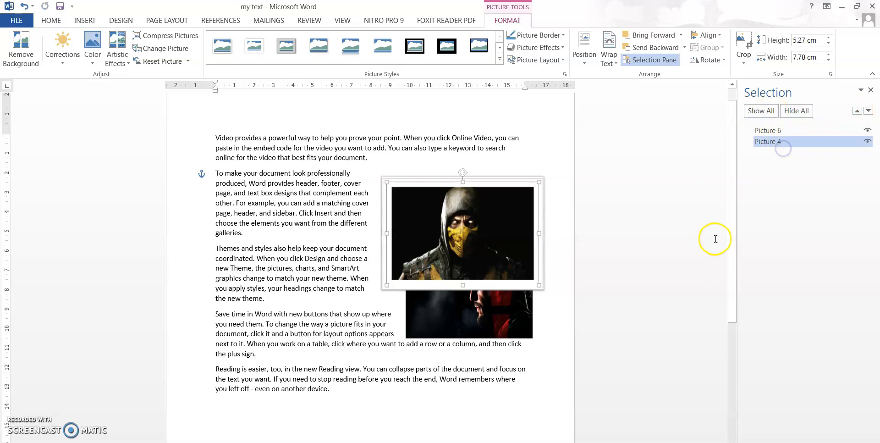
click(872, 89)
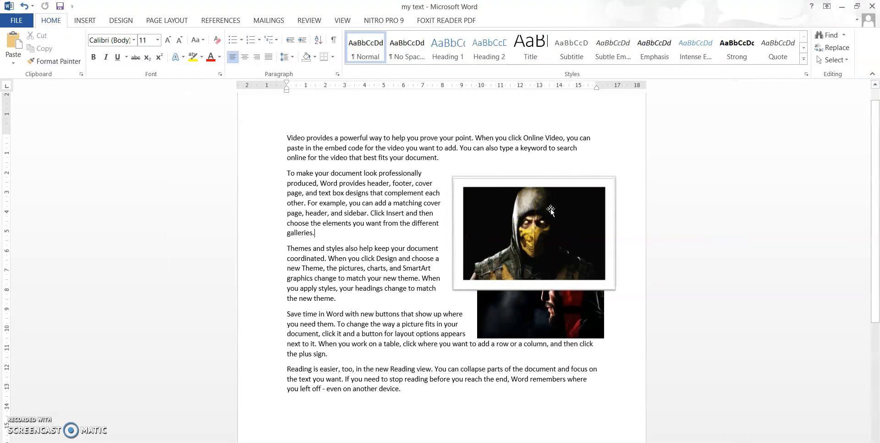
Step: Bring the unframed picture forward and move it below the framed picture, beside the last two paragraphs
click(546, 301)
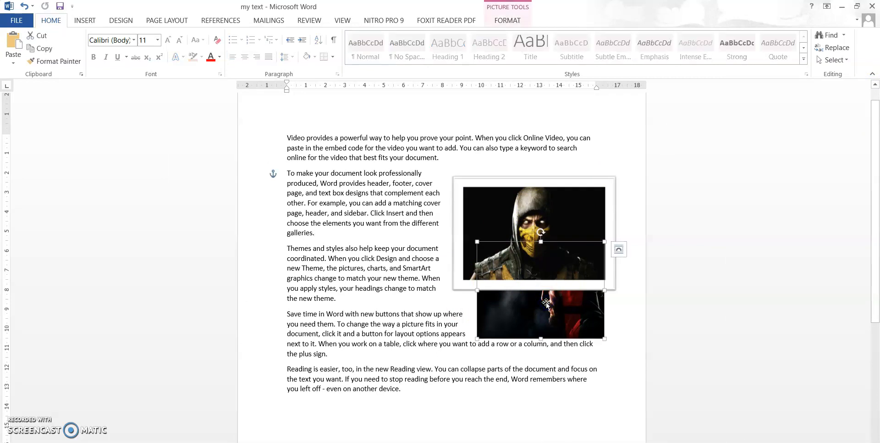
click(508, 20)
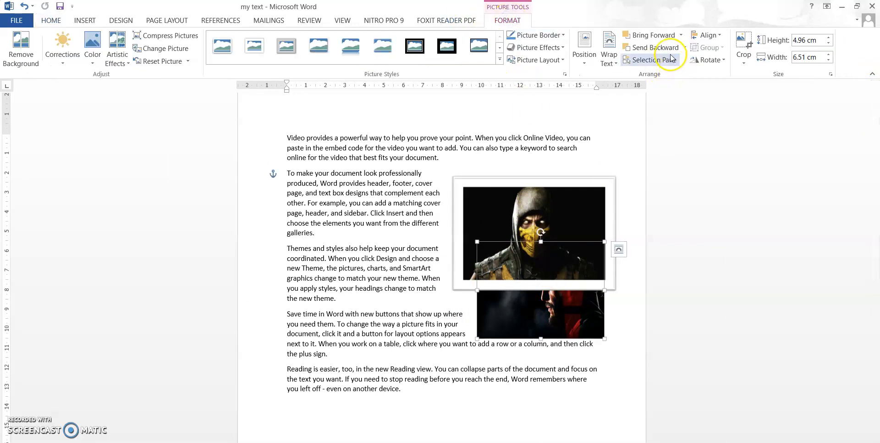
click(662, 37)
drag(577, 261, 579, 327)
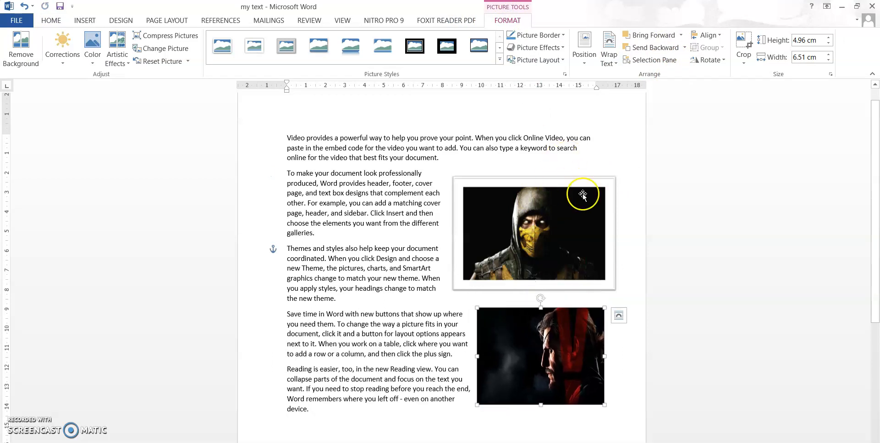
Step: Review the rotation, alignment and crop options for the unframed picture
click(709, 59)
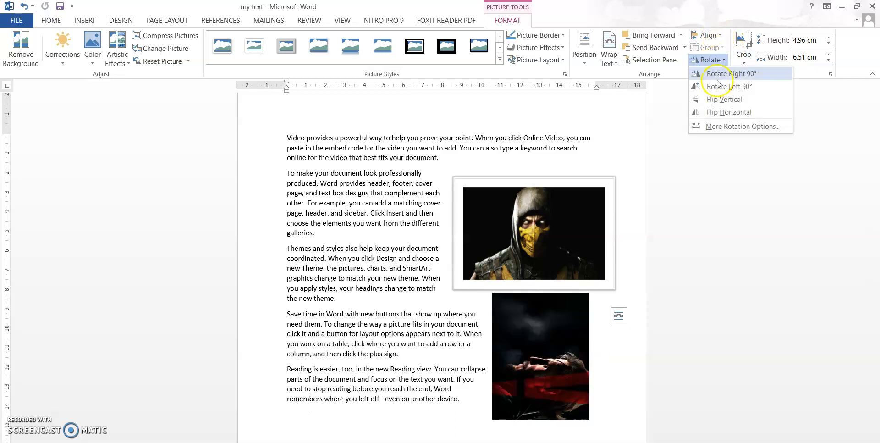
click(718, 112)
click(721, 36)
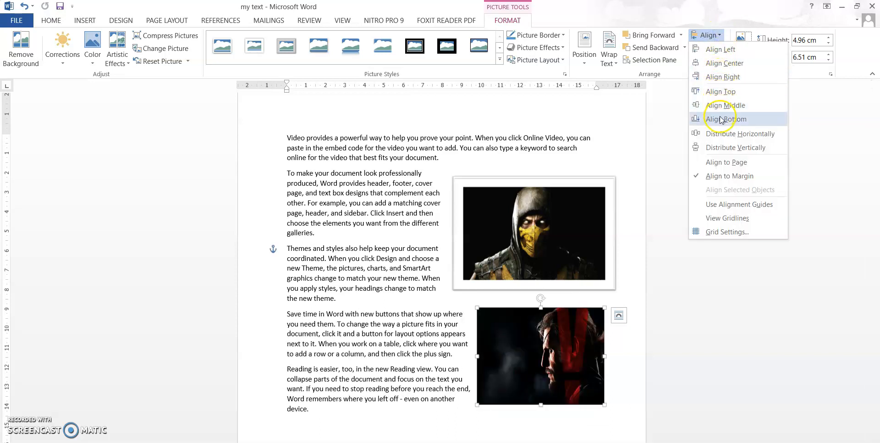
click(737, 291)
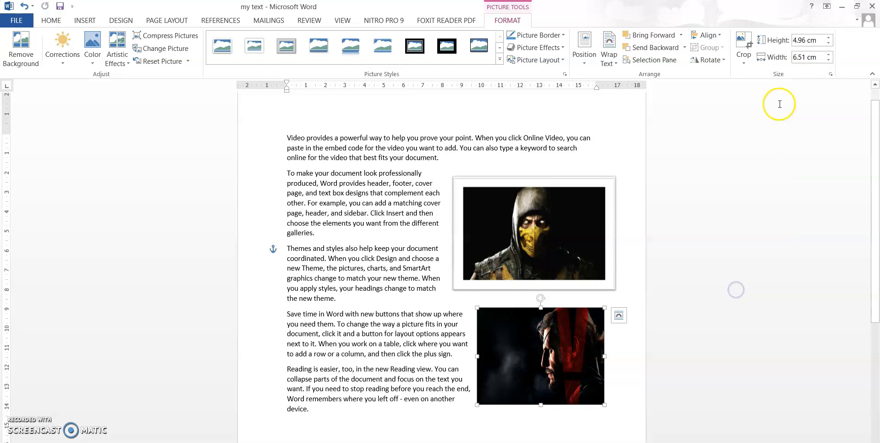
click(744, 58)
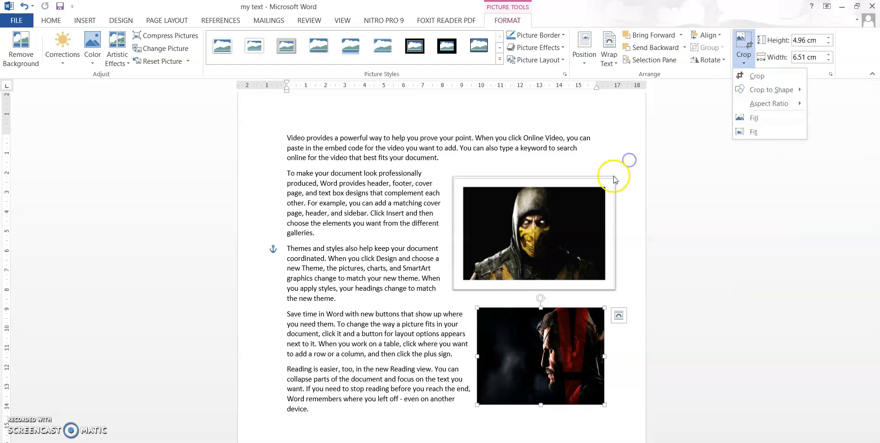
Step: Stretch the framed picture to about 8.54 cm tall and crop off its right half to a width of about 3.9 cm
click(713, 210)
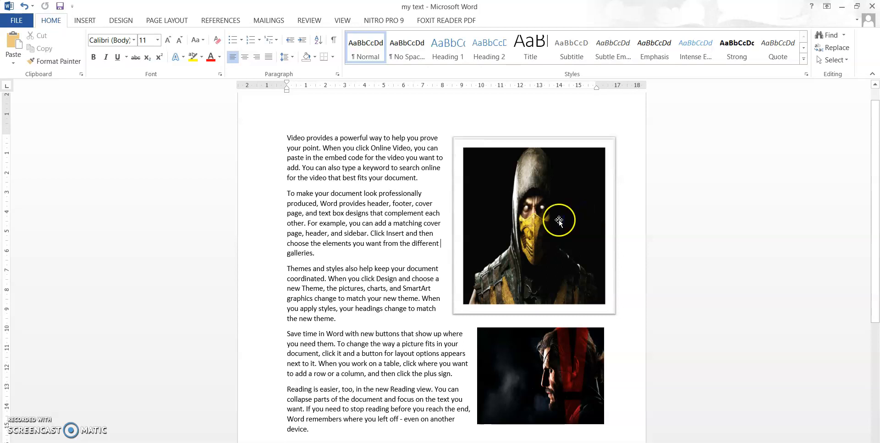
click(559, 221)
click(510, 28)
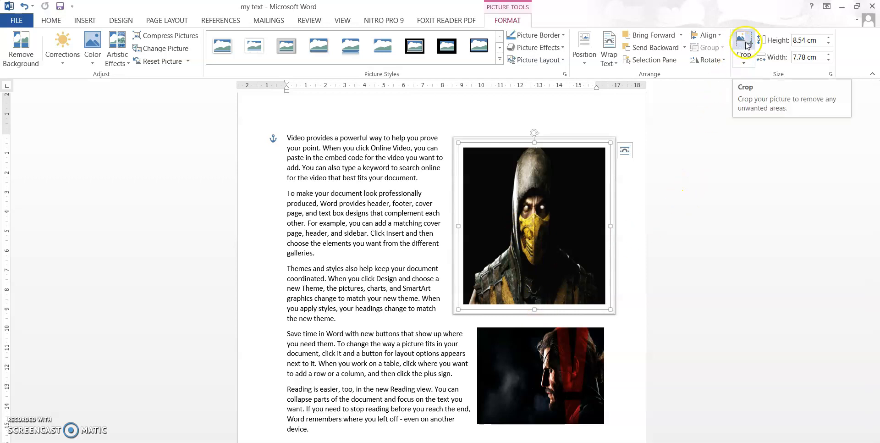
click(744, 57)
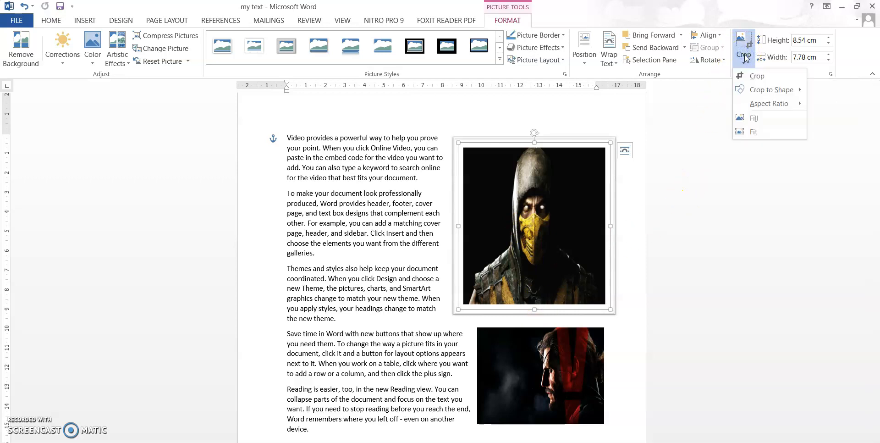
click(756, 76)
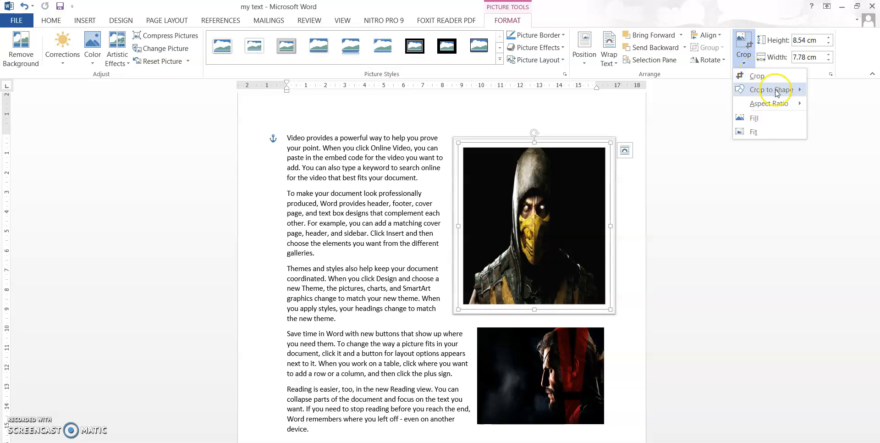
mouse_move(777, 92)
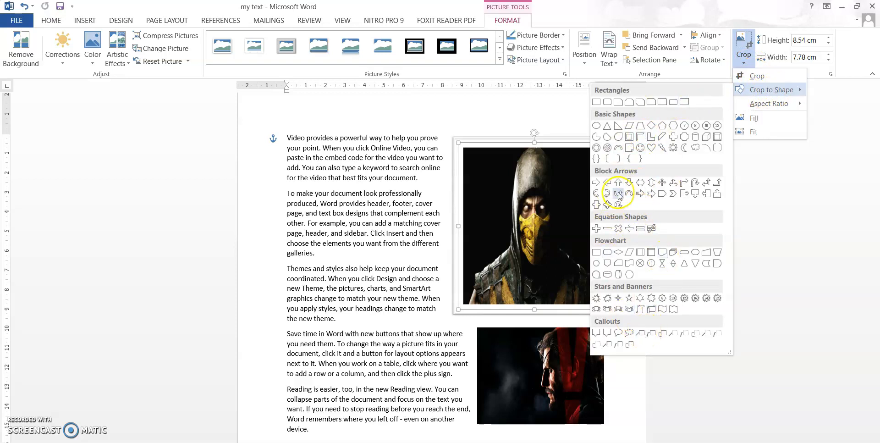
click(756, 75)
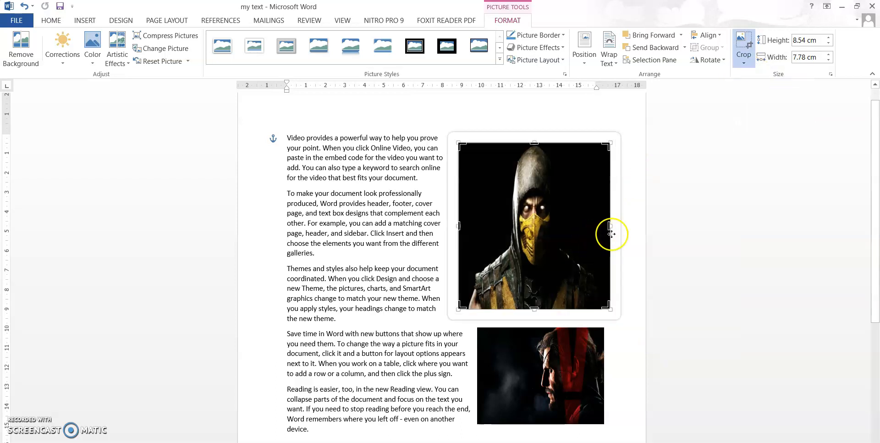
drag(609, 225, 534, 242)
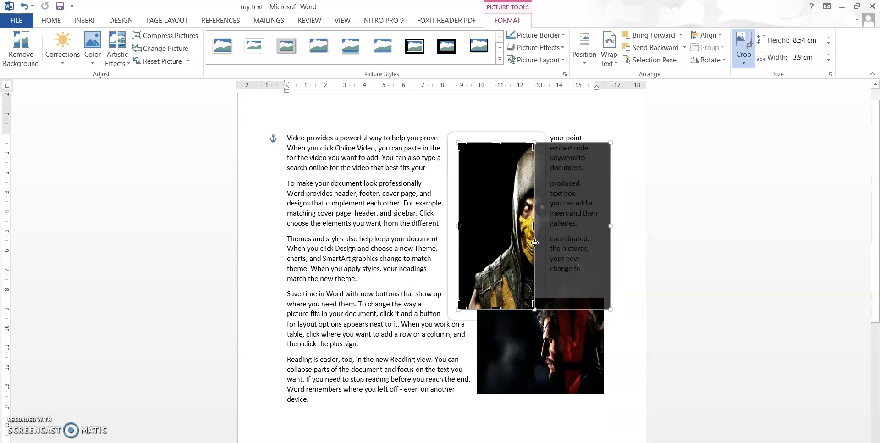
click(743, 42)
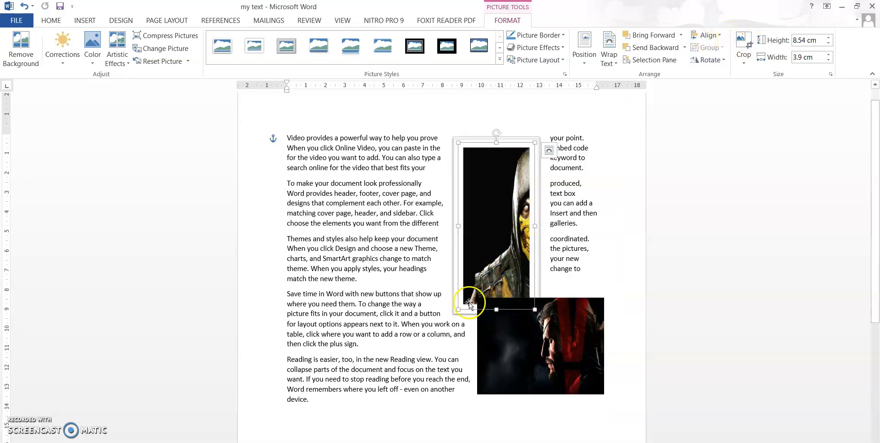
Step: Crop the framed picture to the "No" symbol shape and widen it to about 8.07 cm
click(743, 60)
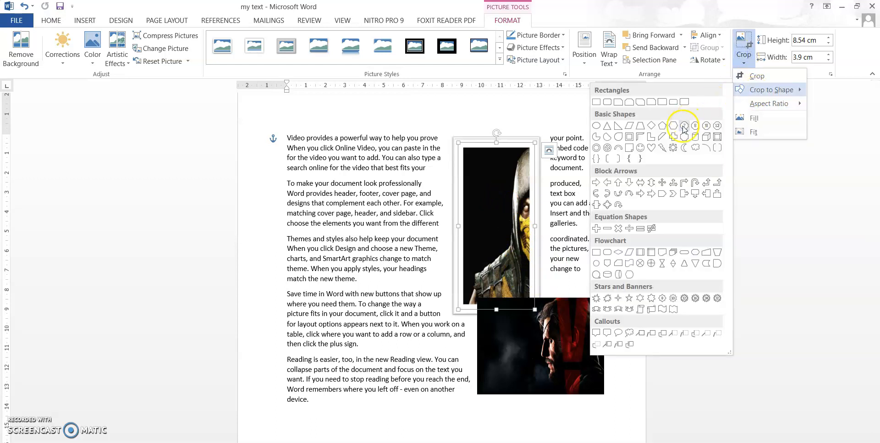
click(607, 147)
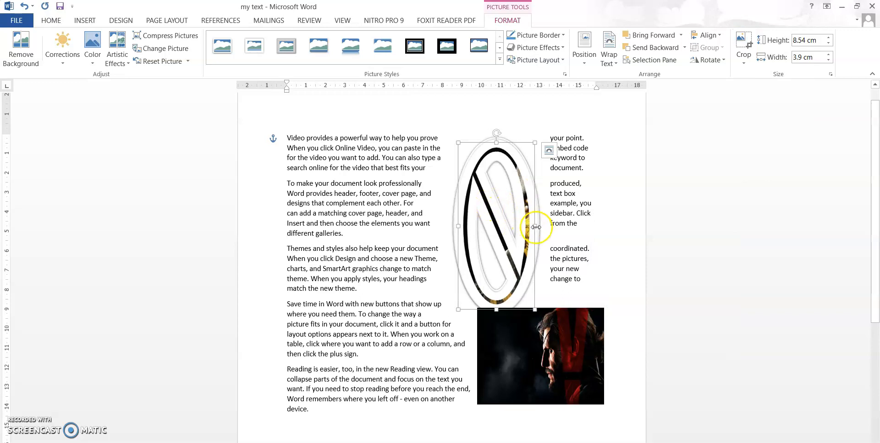
drag(534, 226, 616, 215)
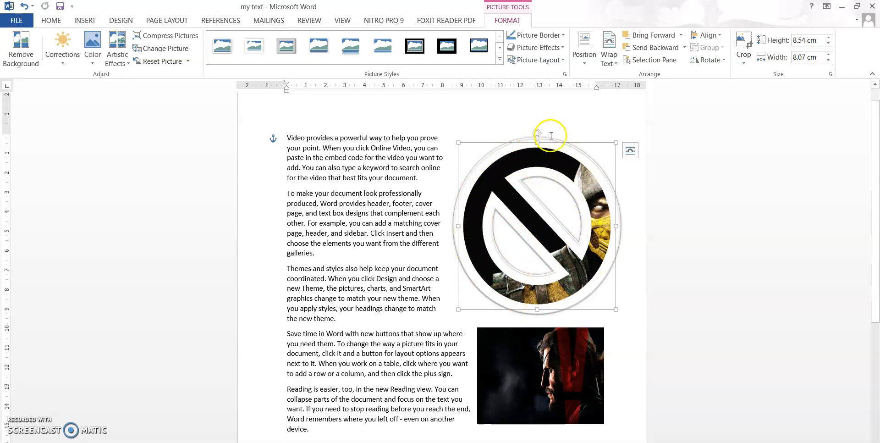
click(744, 40)
click(743, 39)
click(720, 212)
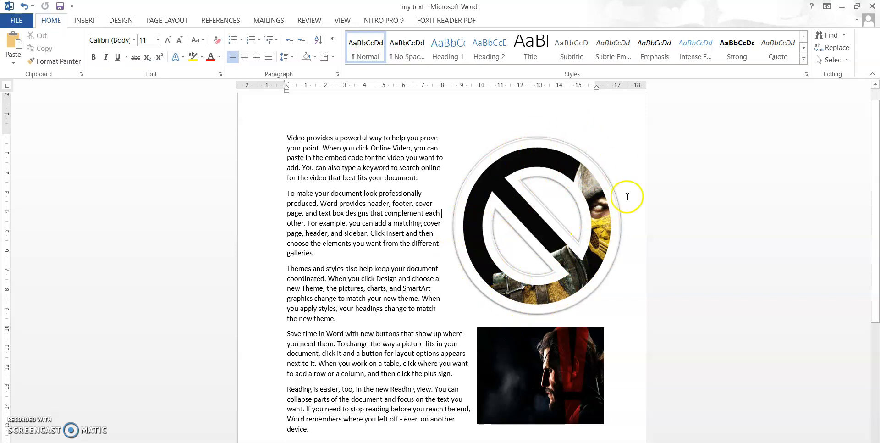
Step: Enlarge the unframed picture to about 9.41 cm by 8.32 cm and place it over the "No" symbol picture
click(563, 376)
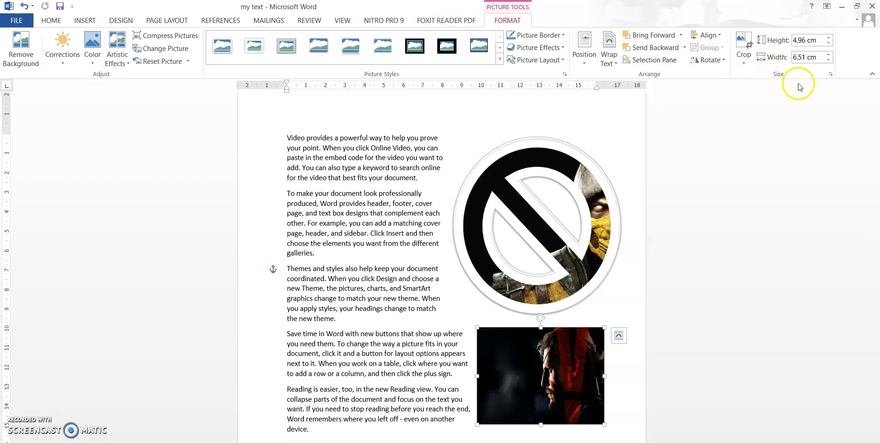
drag(542, 326, 541, 166)
drag(461, 296, 442, 284)
drag(523, 167, 527, 241)
drag(507, 308, 522, 199)
Step: Fine-tune the unframed picture's size in small increments to 9.49 cm high and 8.4 cm wide
click(797, 55)
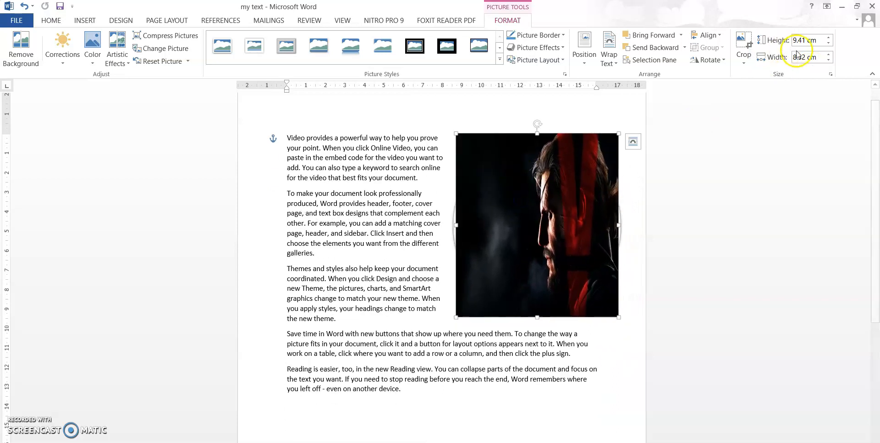
click(828, 44)
click(828, 38)
click(828, 43)
click(828, 44)
click(828, 38)
click(828, 38)
click(828, 55)
click(829, 55)
click(829, 61)
click(829, 60)
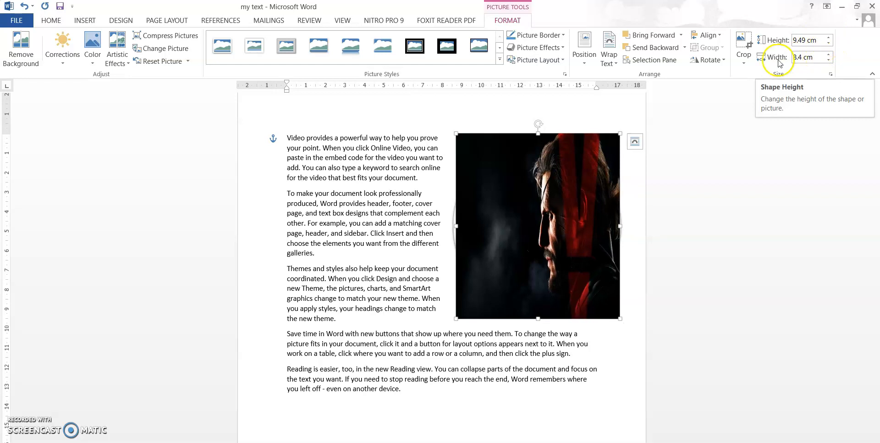
Step: Crop the unframed picture to a square 1:1 aspect ratio
click(749, 60)
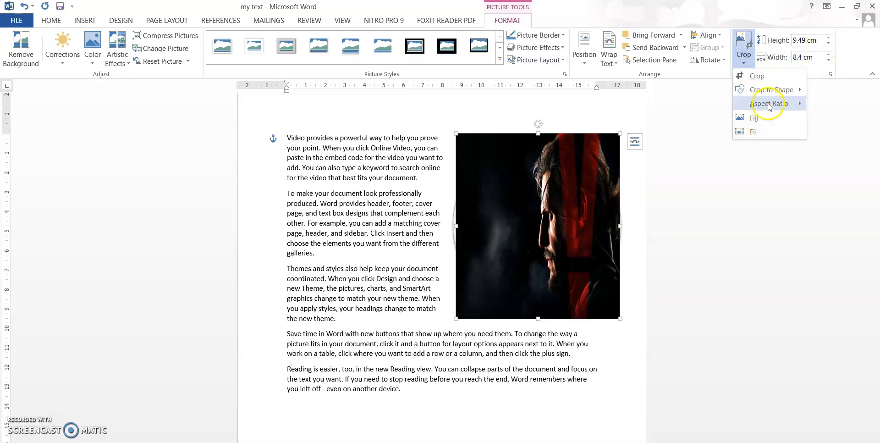
mouse_move(769, 105)
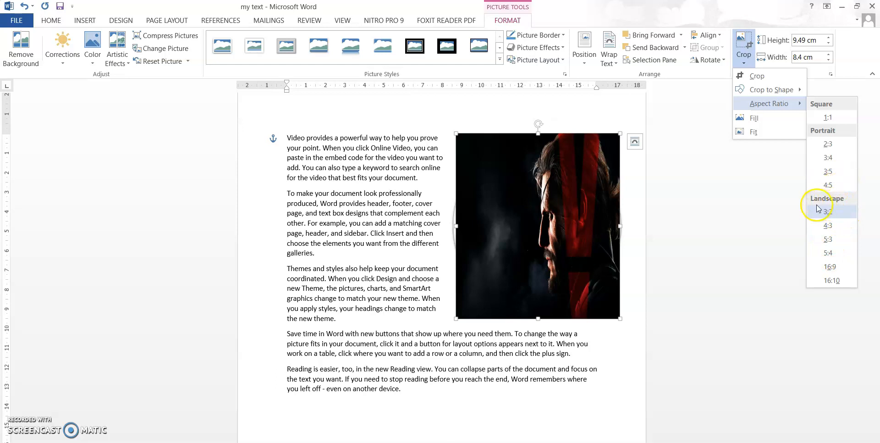
click(828, 118)
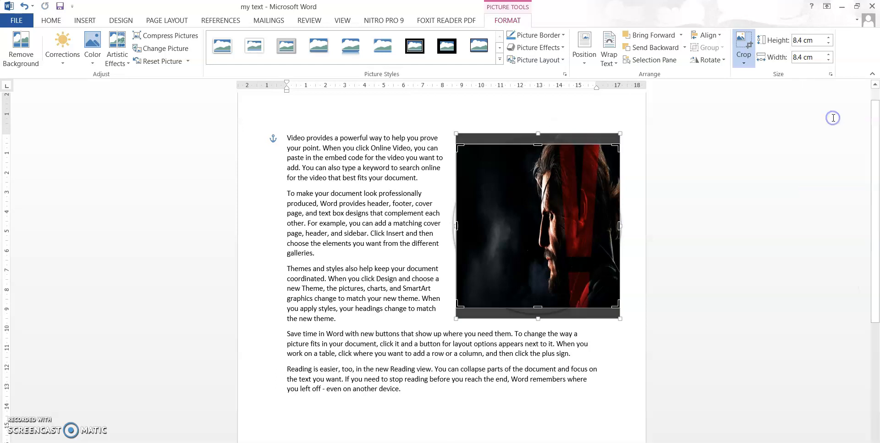
click(744, 59)
mouse_move(765, 82)
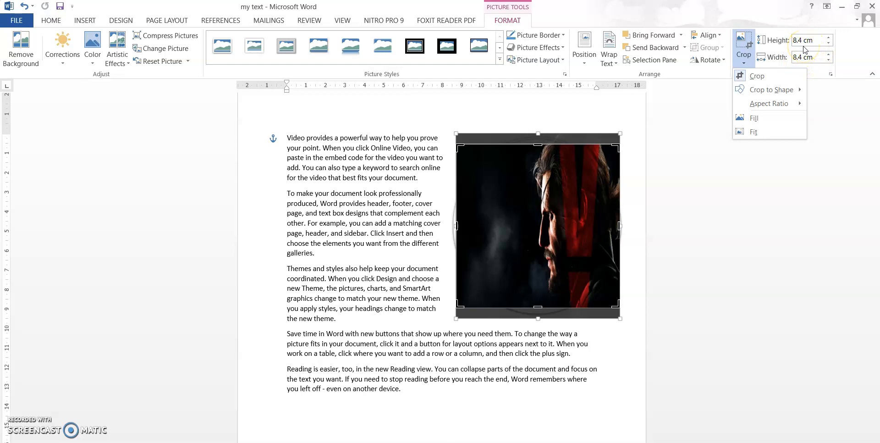
click(735, 38)
click(668, 261)
Step: Move the square-cropped picture lower and bring the "No" symbol picture in front of it
drag(555, 247, 569, 282)
click(550, 172)
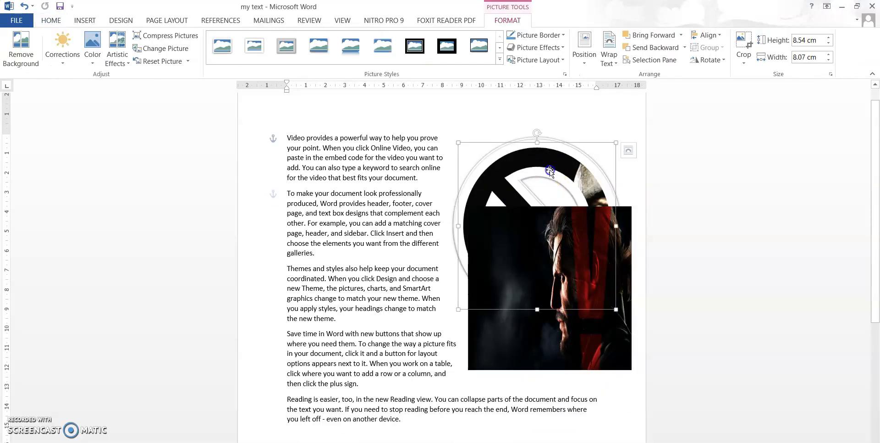
click(672, 36)
click(705, 113)
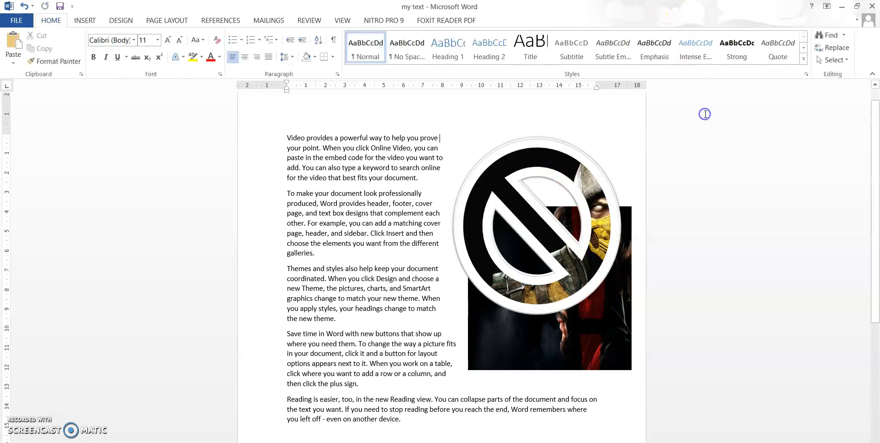
Step: Start removing the background of the masked ninja picture and extend the removal area to cover the whole picture
click(532, 234)
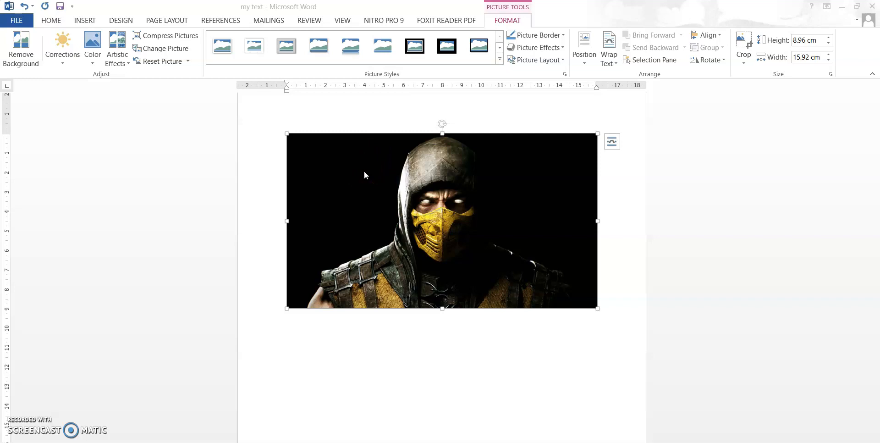
click(27, 43)
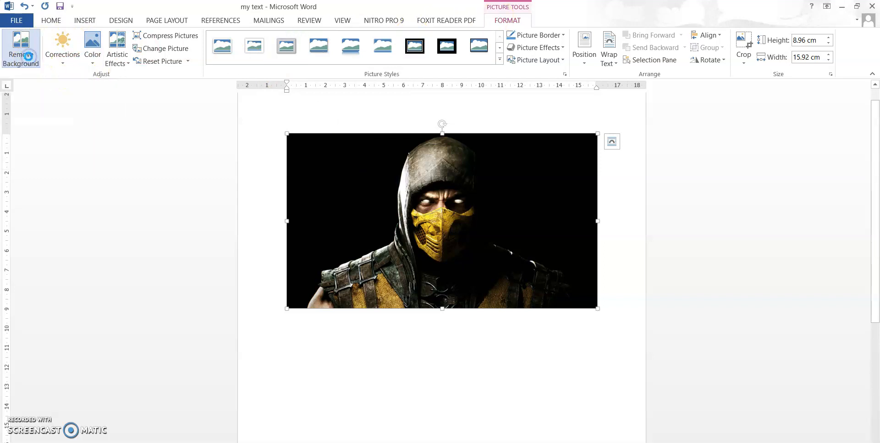
click(27, 56)
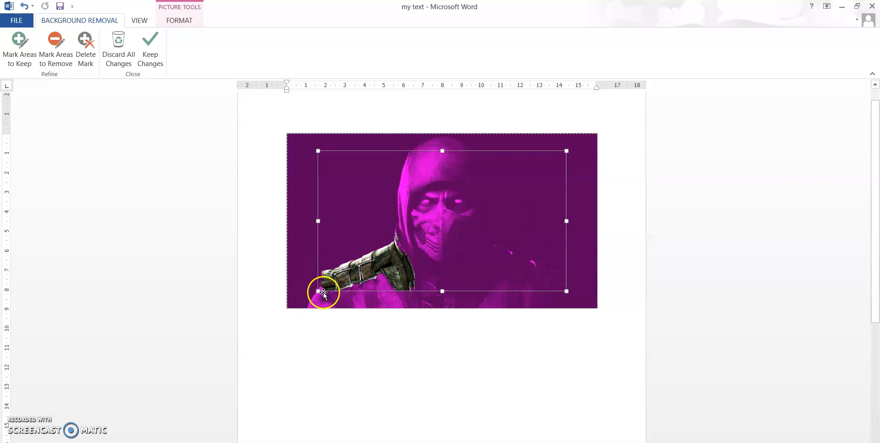
drag(312, 296, 293, 308)
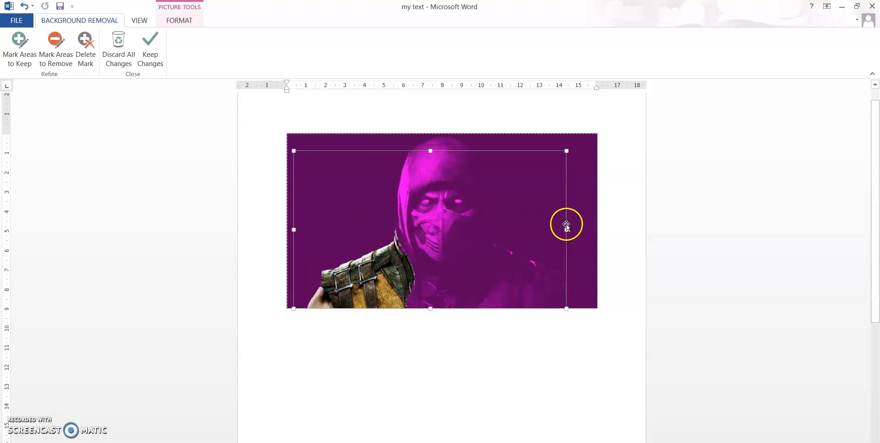
drag(567, 229, 583, 230)
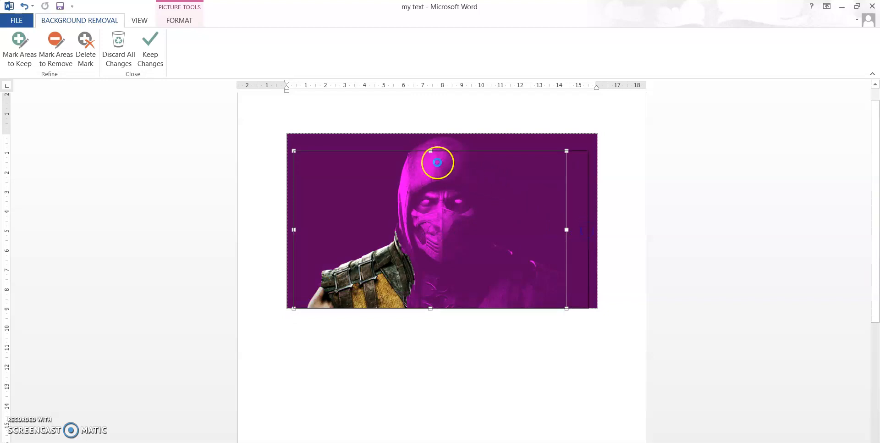
drag(436, 152, 444, 133)
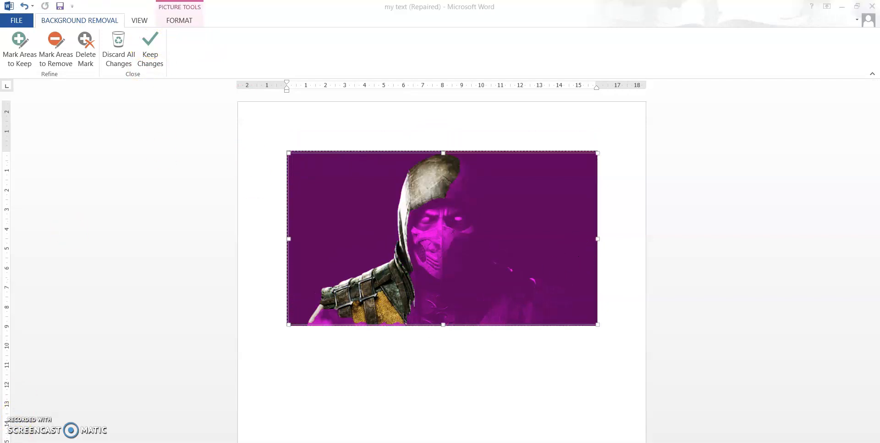
Step: Mark the edges of the hood and shoulder on the figure's dark side as areas to keep, and accept the background removal
click(28, 47)
click(24, 56)
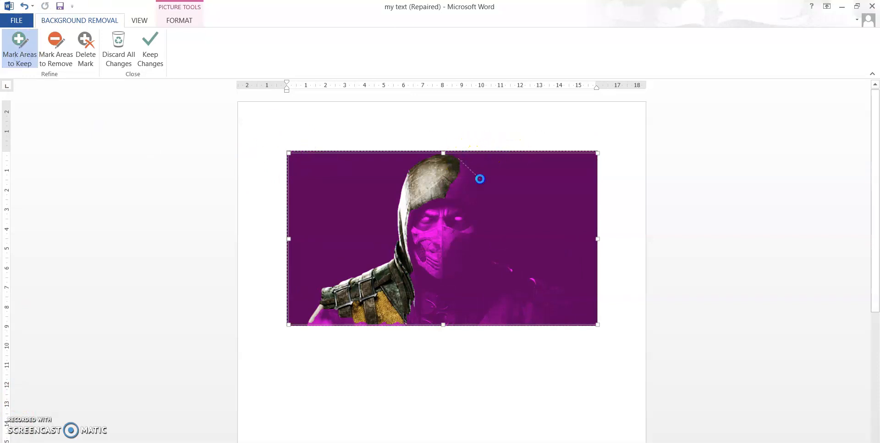
drag(479, 179, 479, 177)
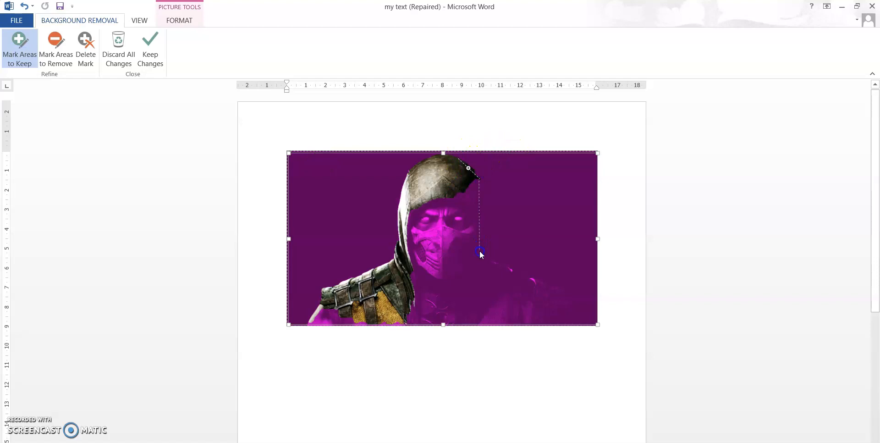
drag(480, 251, 480, 249)
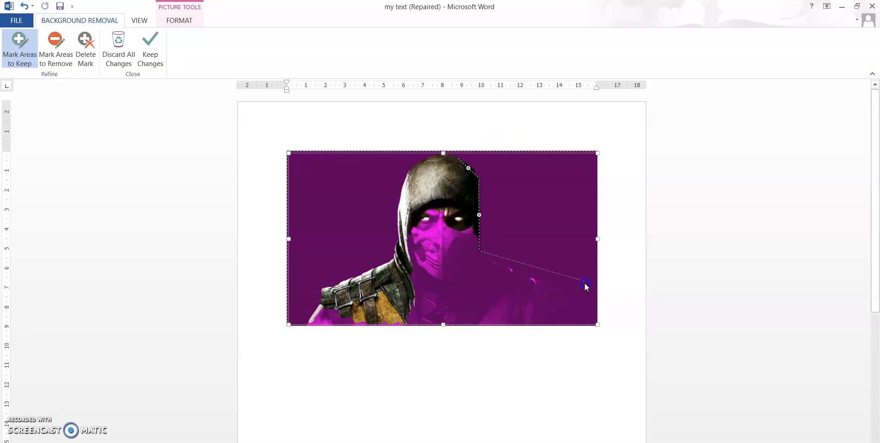
drag(570, 292, 572, 290)
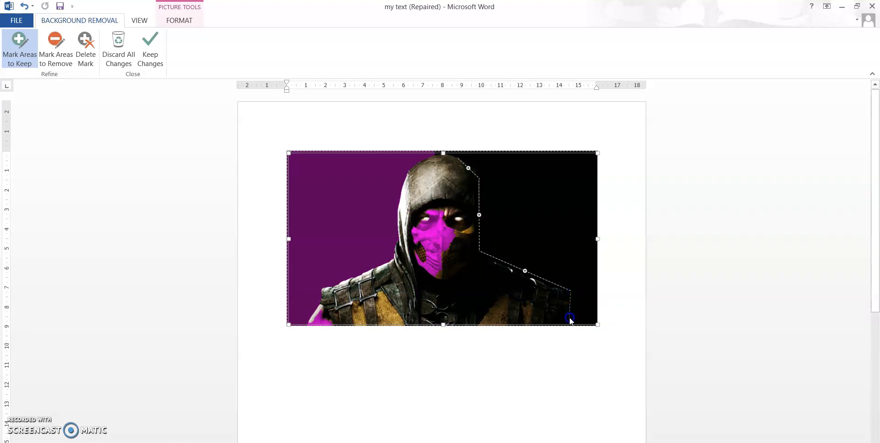
click(62, 55)
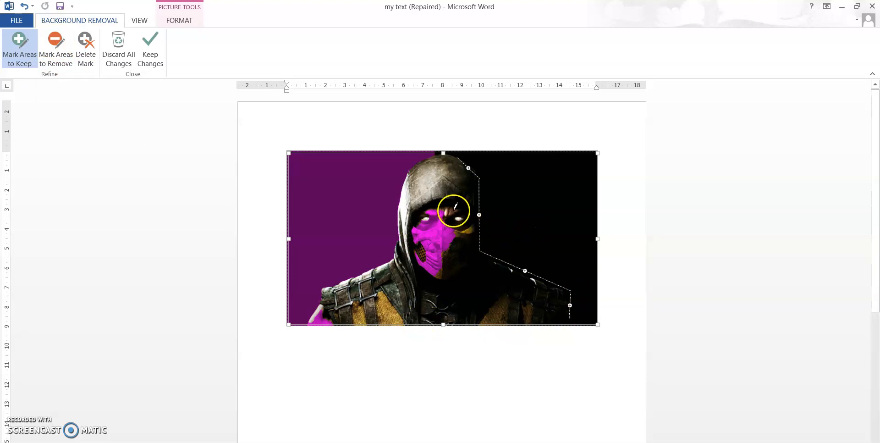
click(152, 50)
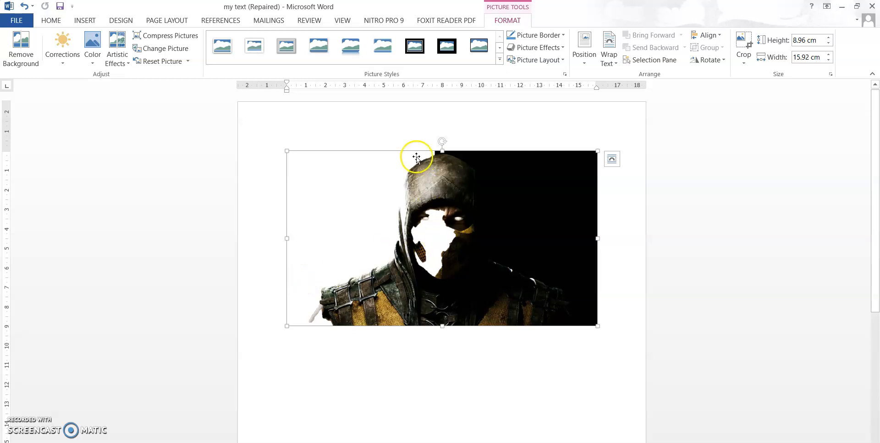
Step: Undo the accepted background removal, mark the face, mask and shoulder edge as areas to keep, and accept the removal again
click(24, 6)
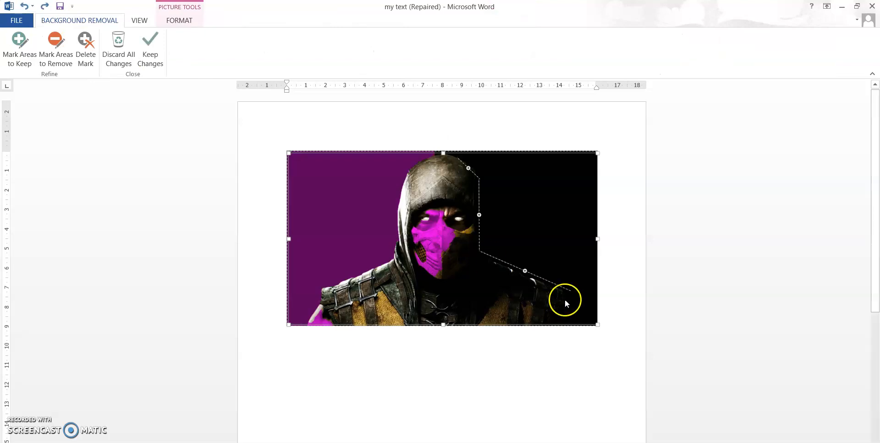
click(23, 54)
click(438, 211)
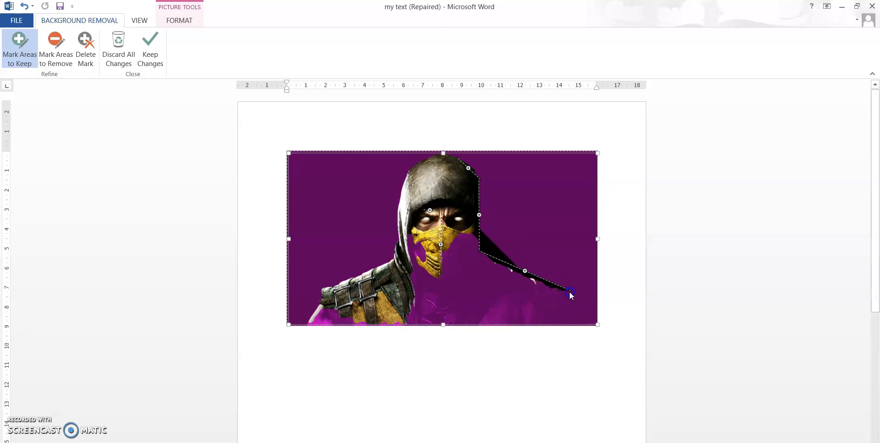
drag(581, 321, 581, 321)
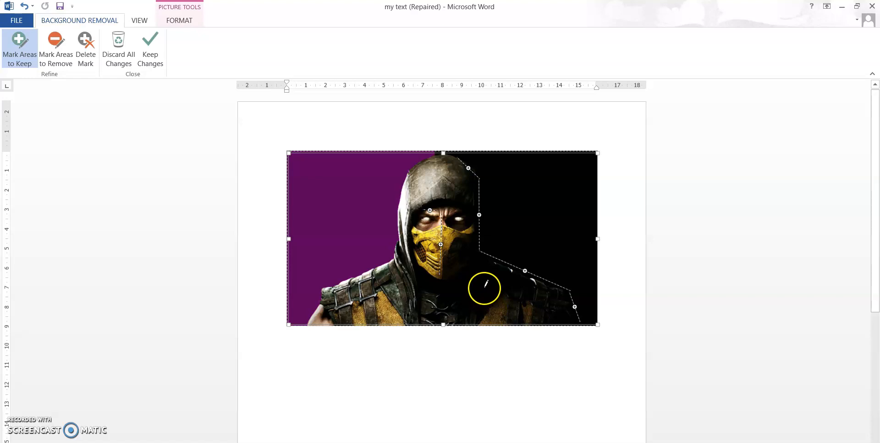
click(147, 48)
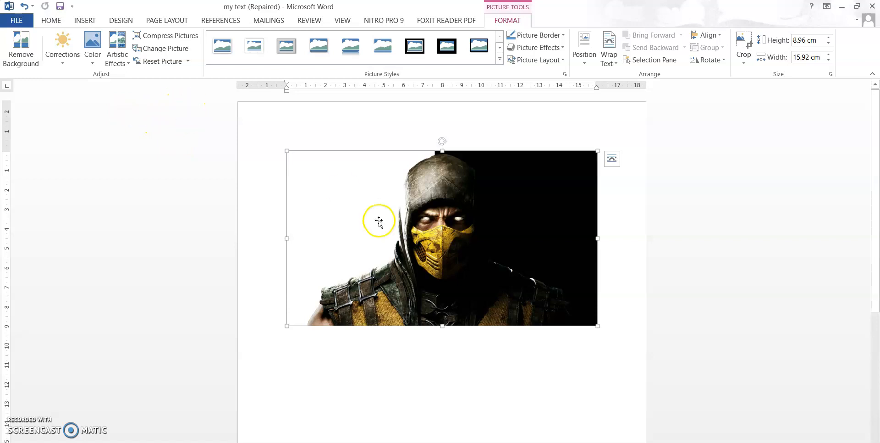
Step: Reset the ninja picture and replace it with the file watch_dogs_2_t_bone_dlc_4k_8k-7680x4320 from the Pictures folder
click(162, 63)
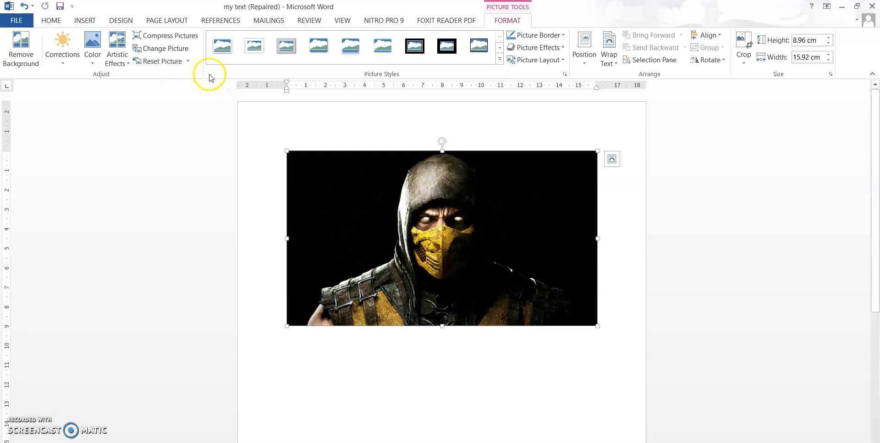
click(179, 51)
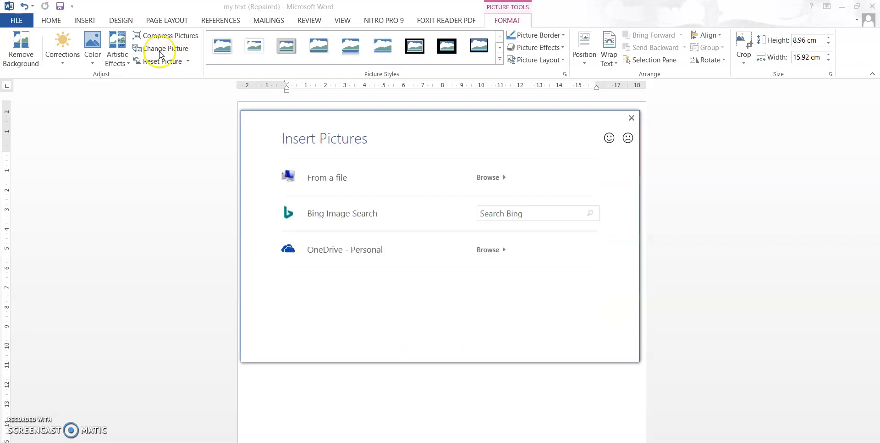
click(500, 178)
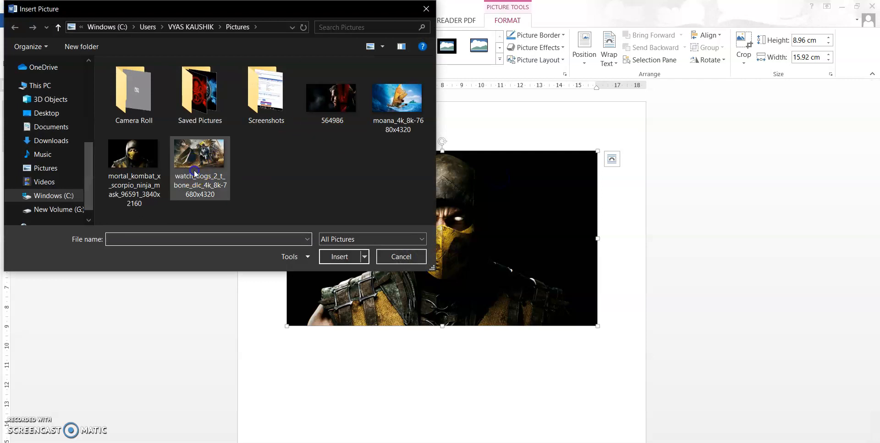
double_click(194, 171)
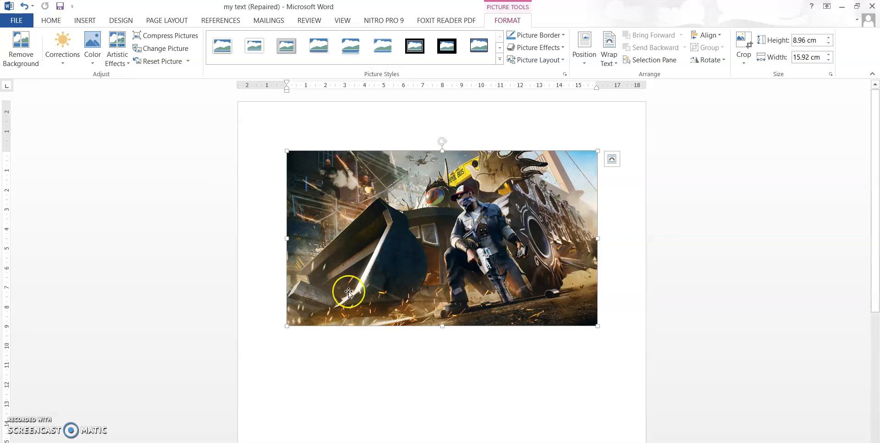
Step: Stretch the replacement picture to about 11.59 cm tall and review its compression options without applying them
drag(442, 326, 442, 377)
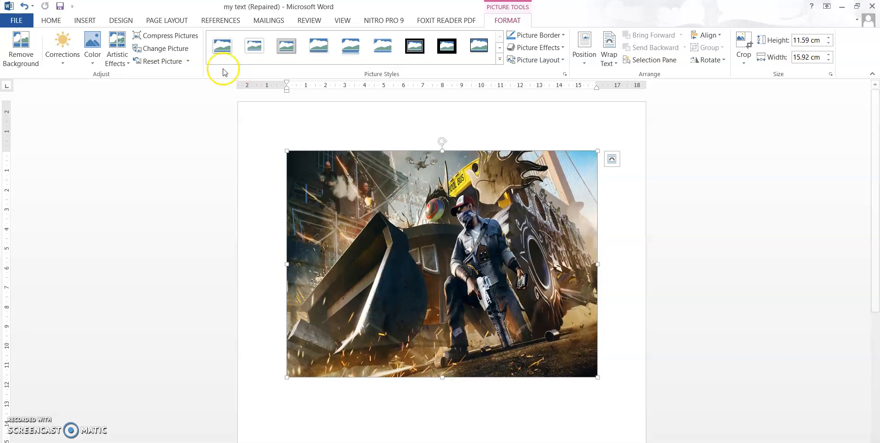
click(187, 36)
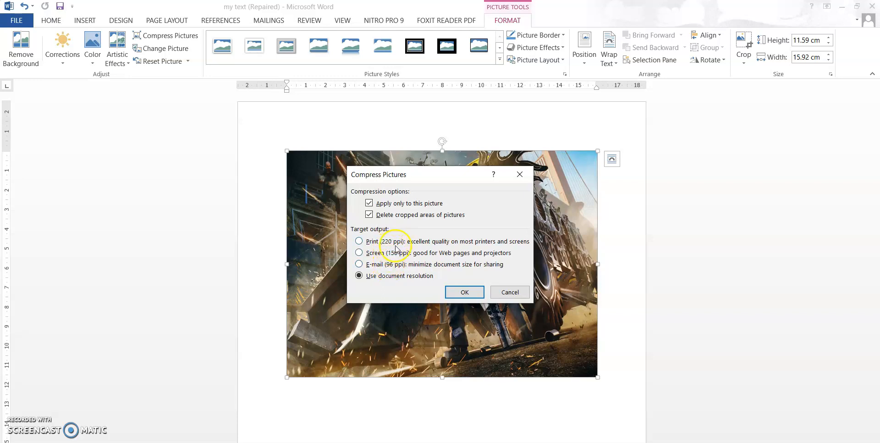
click(521, 174)
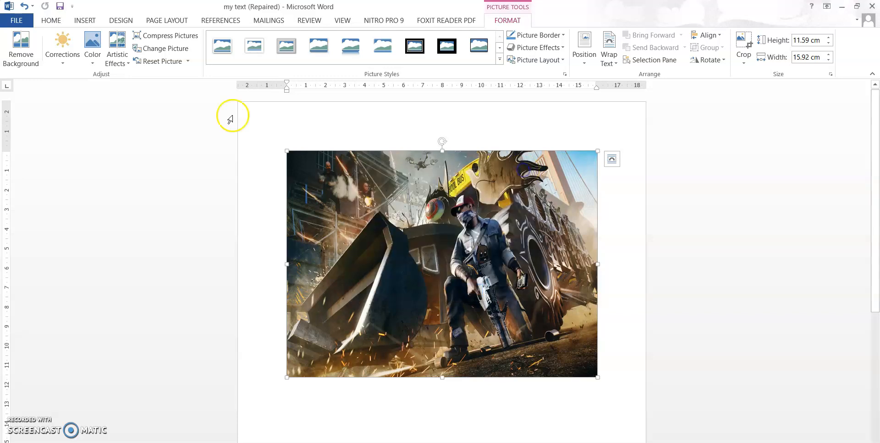
Step: Preview the brightness and contrast corrections and recolor the picture with the lightest black-and-white variant
click(75, 45)
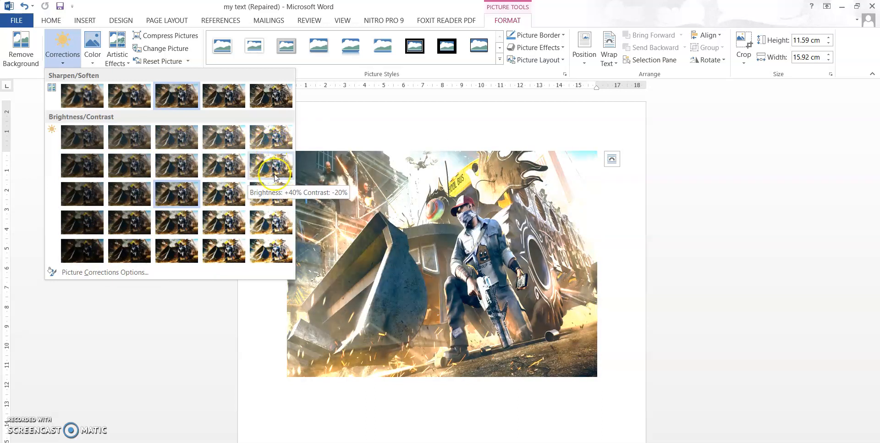
click(93, 48)
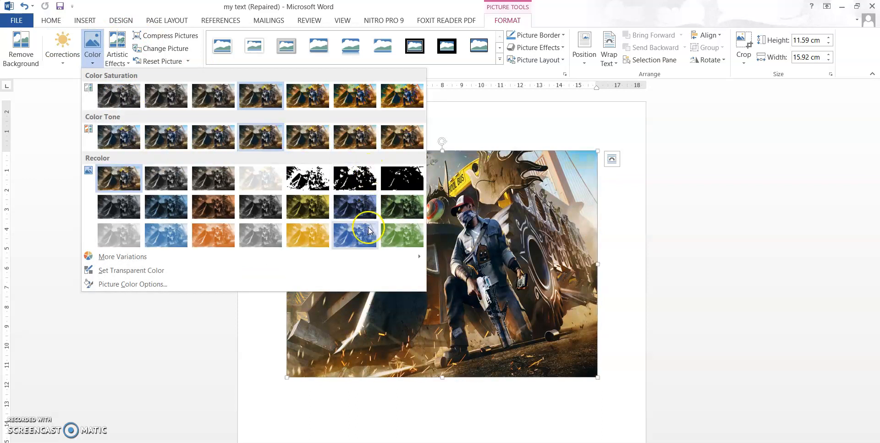
click(310, 182)
Step: Apply a grainy texture artistic effect to the black-and-white picture and reset the picture's formatting
click(123, 52)
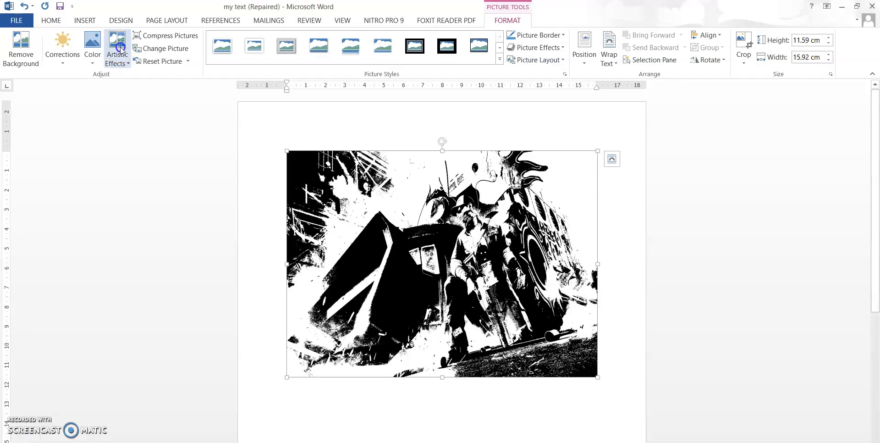
click(122, 51)
click(195, 86)
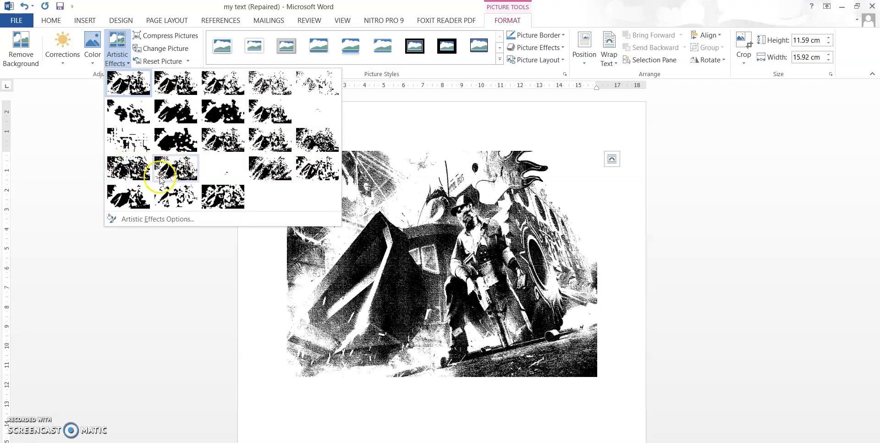
click(173, 176)
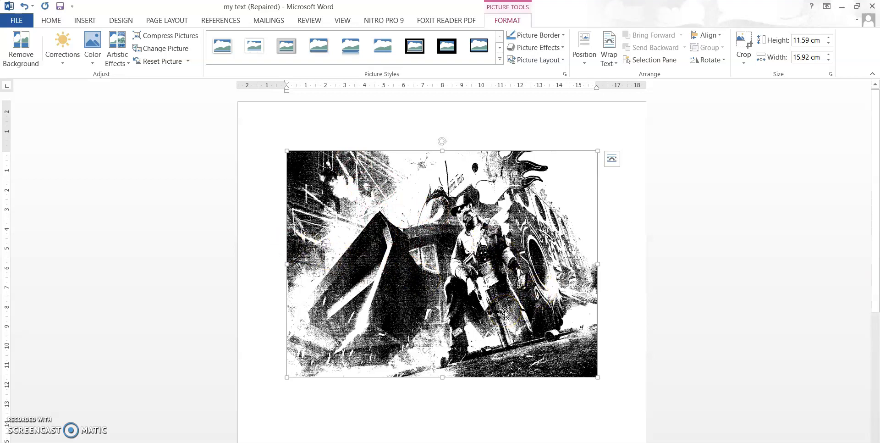
click(160, 62)
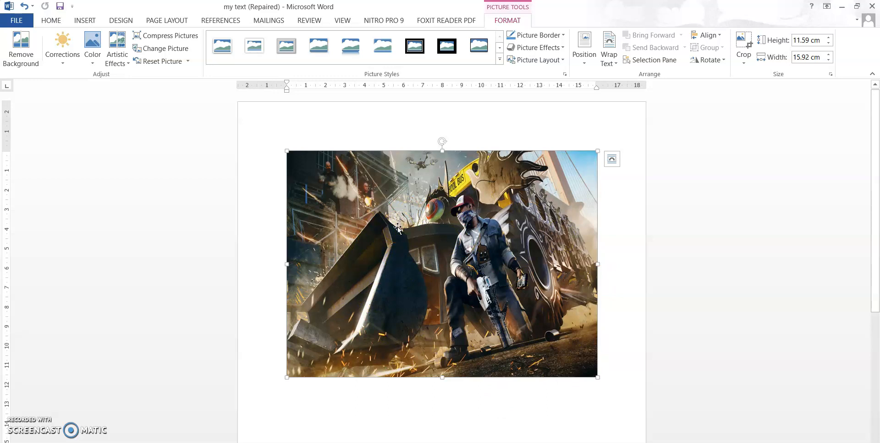
click(85, 21)
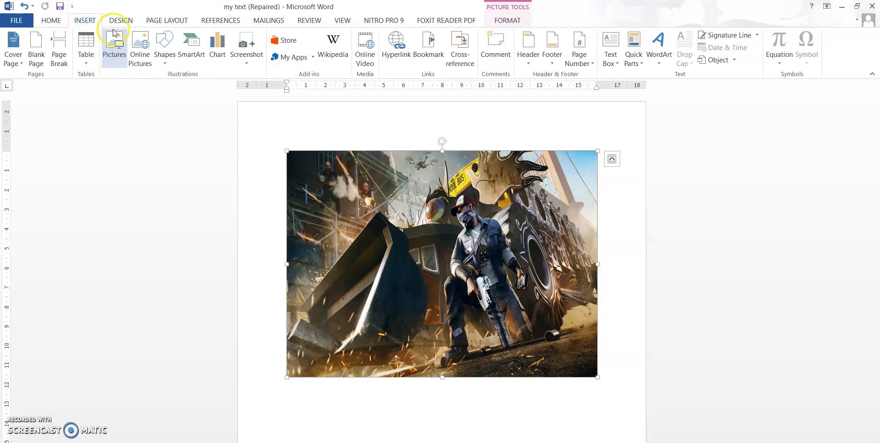